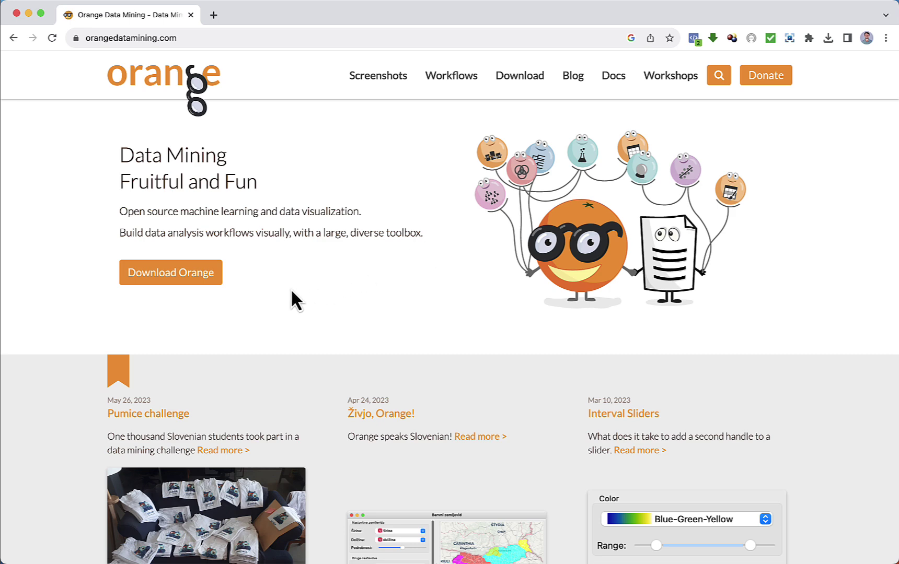
Step: Open the download page for Orange from the project's home page
click(184, 272)
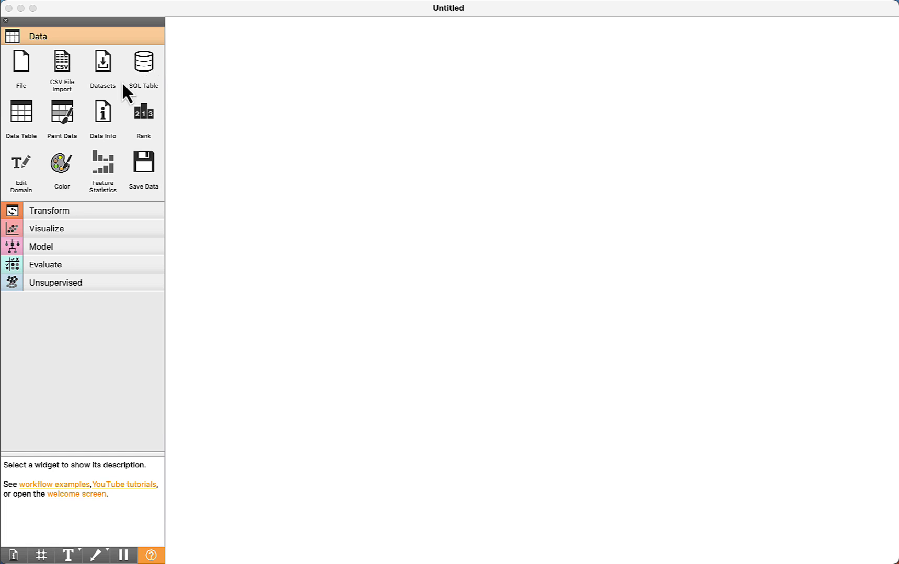
Step: Look through the widgets in the Transform, Visualize, Model, Evaluate and Unsupervised categories
click(65, 211)
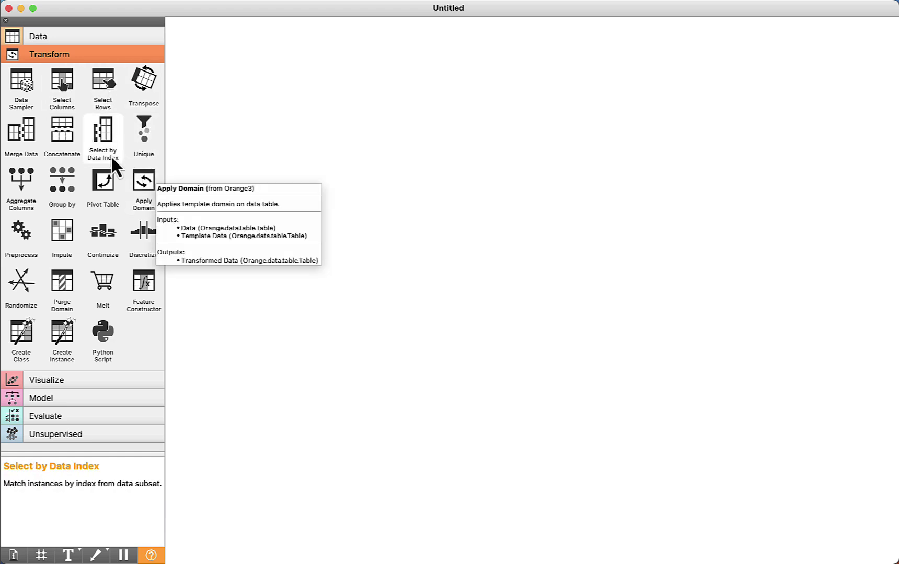
click(66, 381)
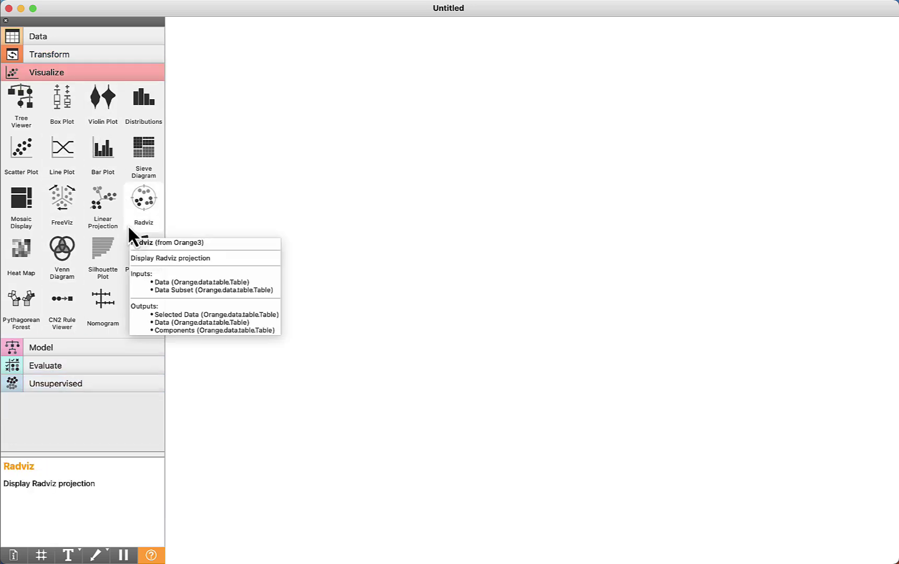
click(55, 350)
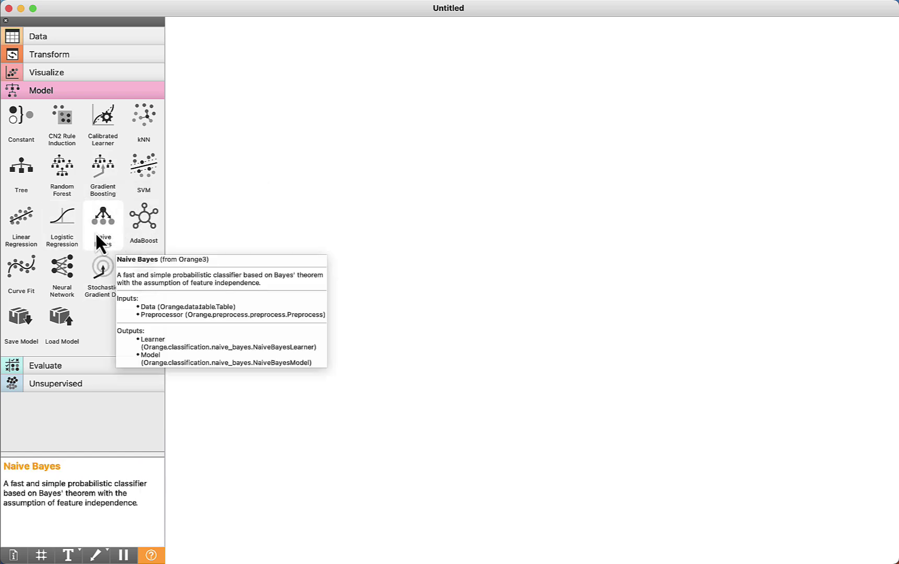
click(54, 367)
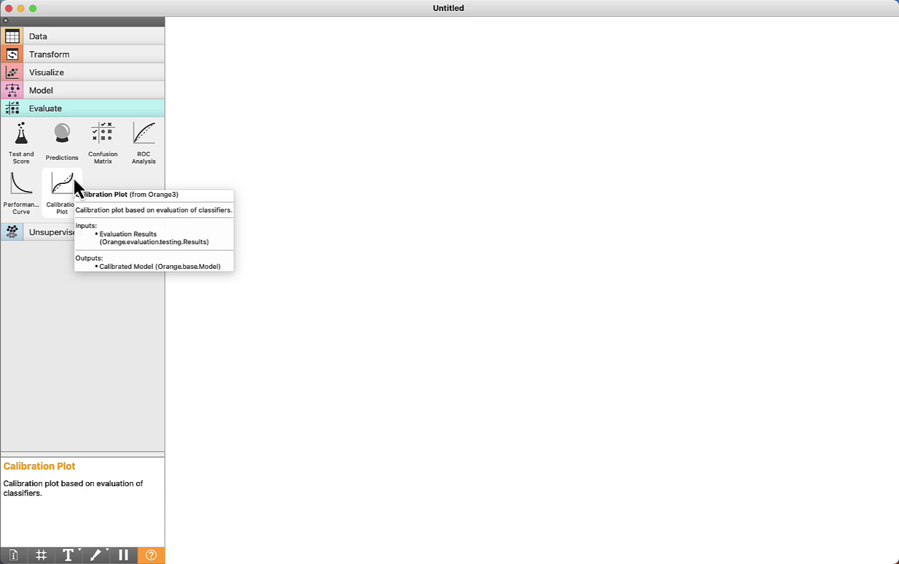
click(59, 235)
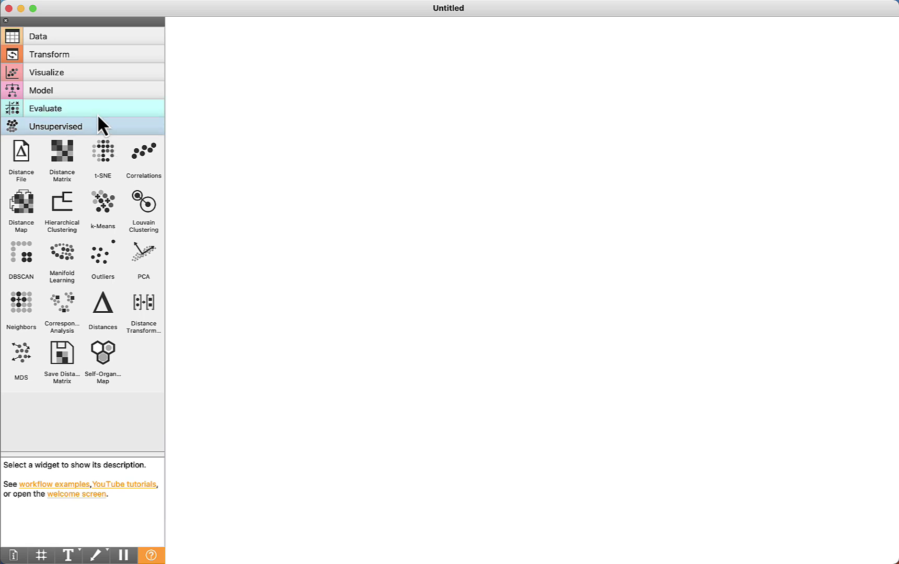
Step: Add a Datasets widget from the Data category to the empty canvas and open its dataset list
click(50, 37)
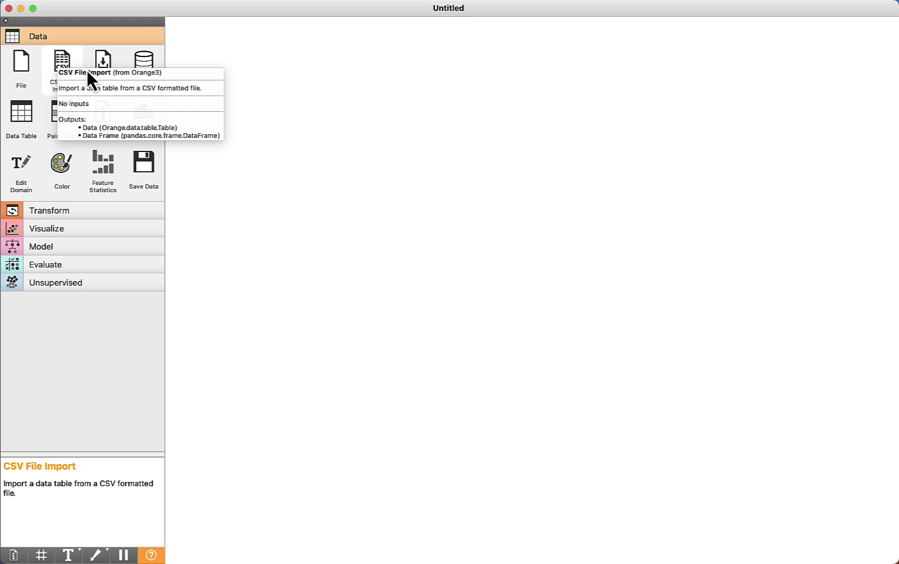
drag(100, 61, 255, 189)
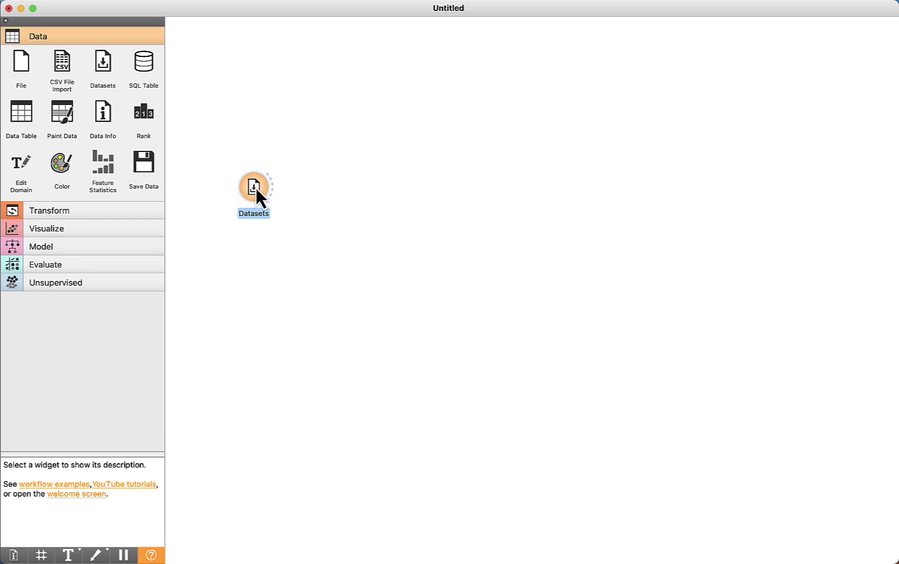
double_click(255, 188)
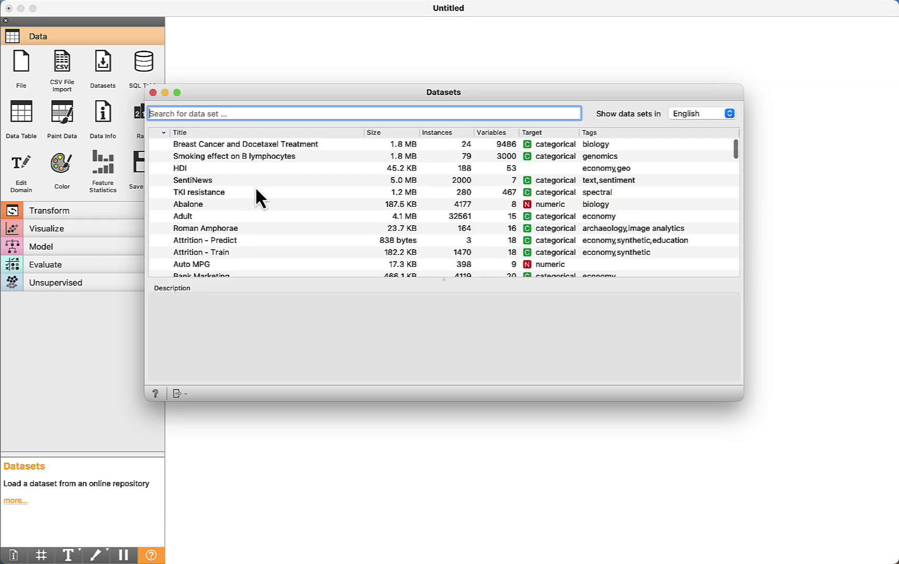
Step: Examine the descriptions of the first five datasets, through TKI resistance, and browse the rest of the list to its end
click(262, 144)
click(263, 157)
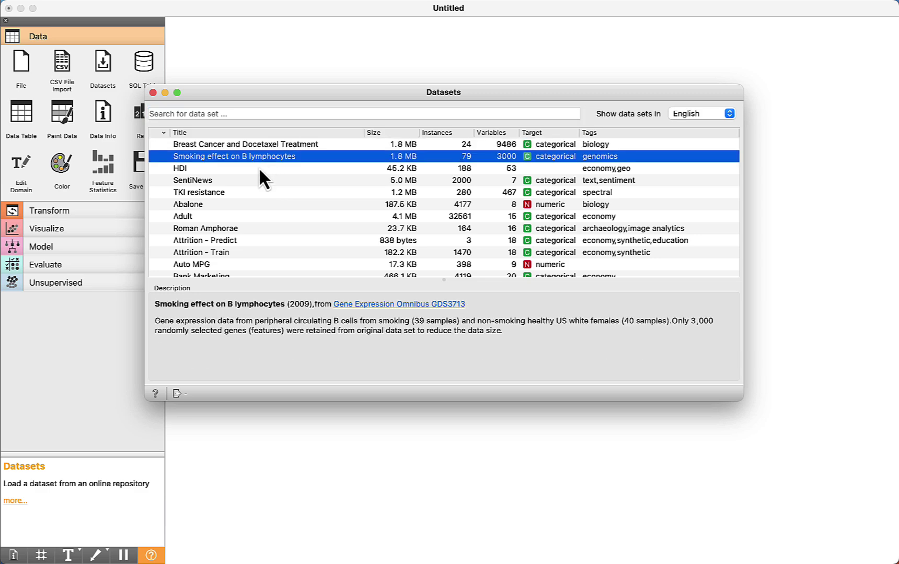
click(258, 169)
click(252, 182)
click(251, 193)
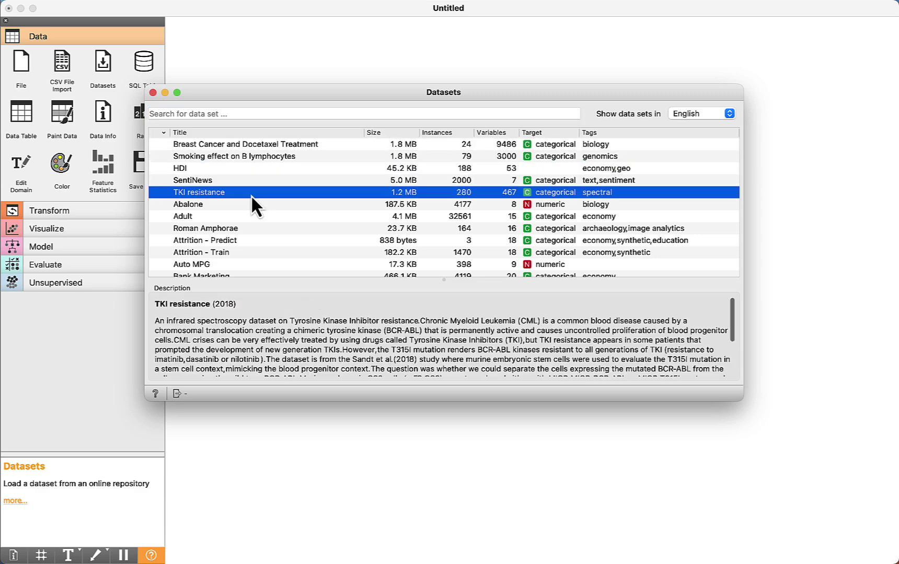
scroll(289, 333, down, 3)
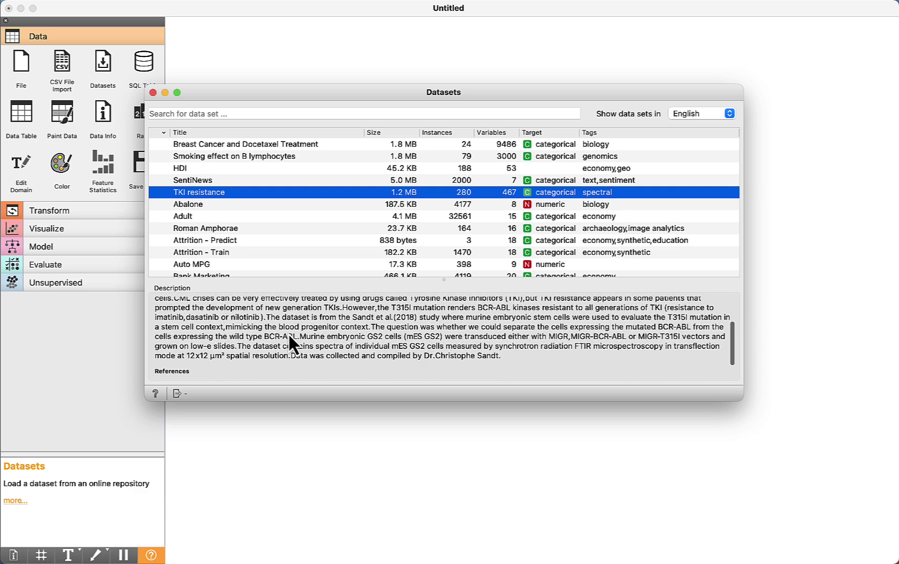
scroll(279, 328, down, 2)
scroll(238, 223, down, 10)
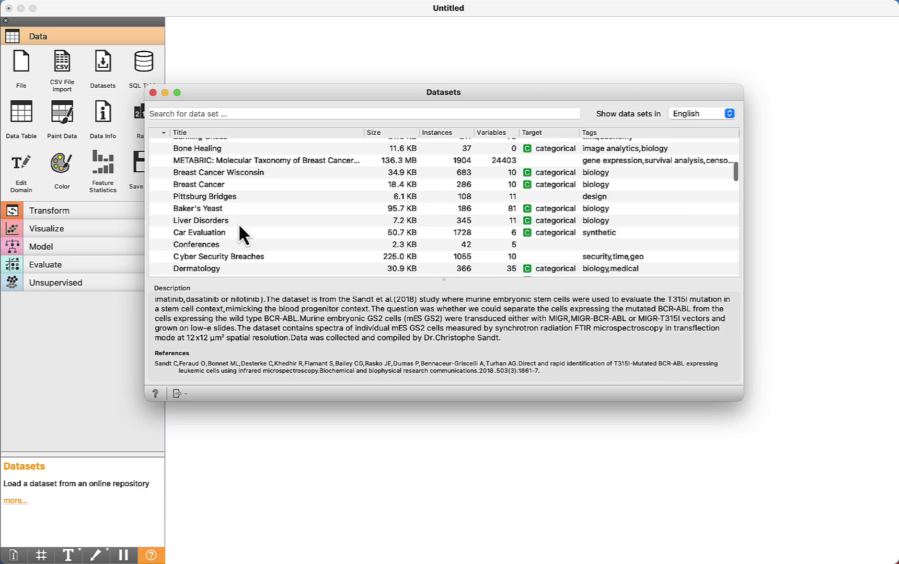
scroll(239, 223, down, 15)
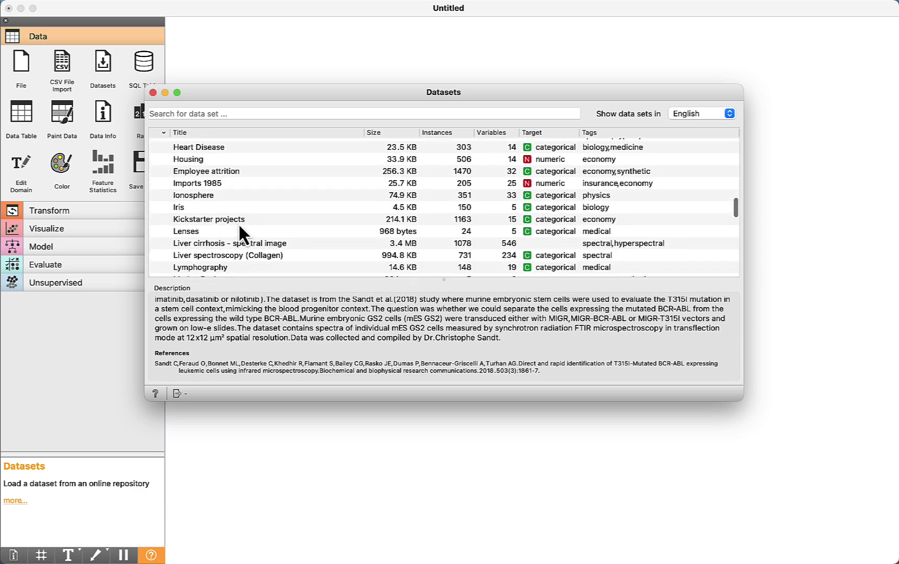
scroll(238, 224, down, 15)
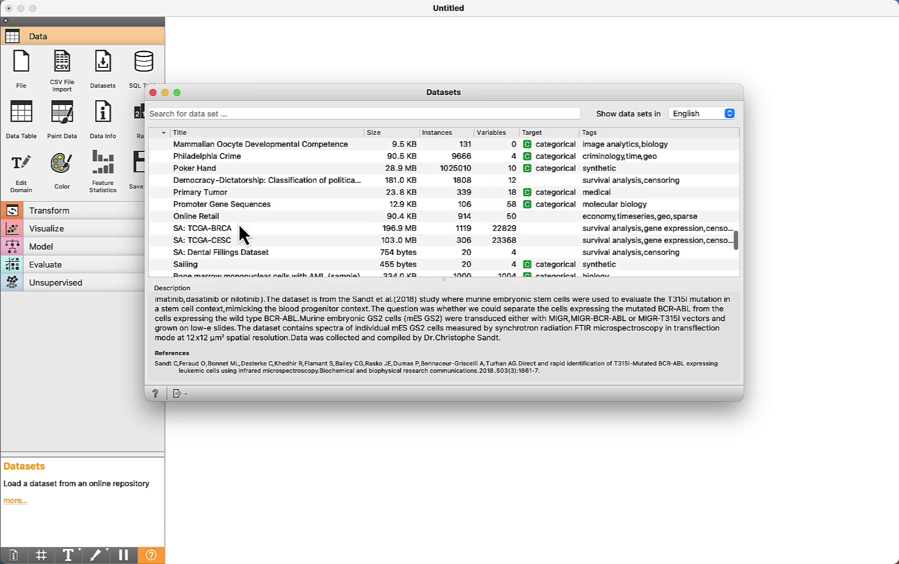
scroll(238, 224, down, 5)
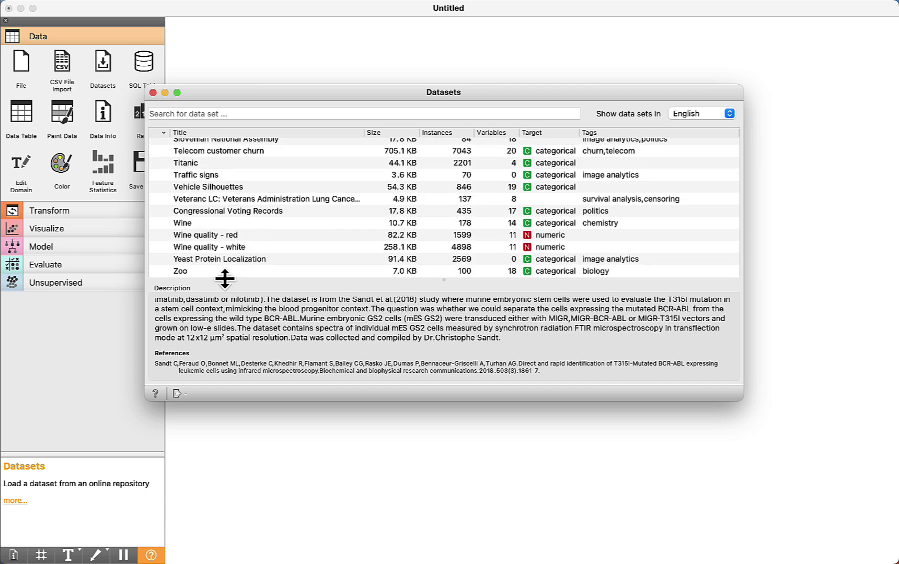
Step: Load the Zoo dataset from the online repository and close the Datasets window
click(189, 272)
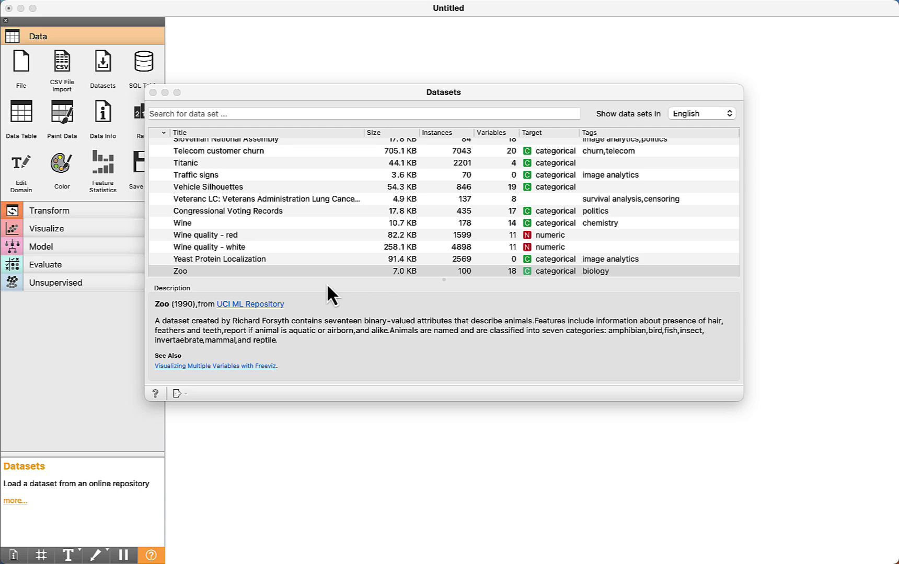
click(184, 271)
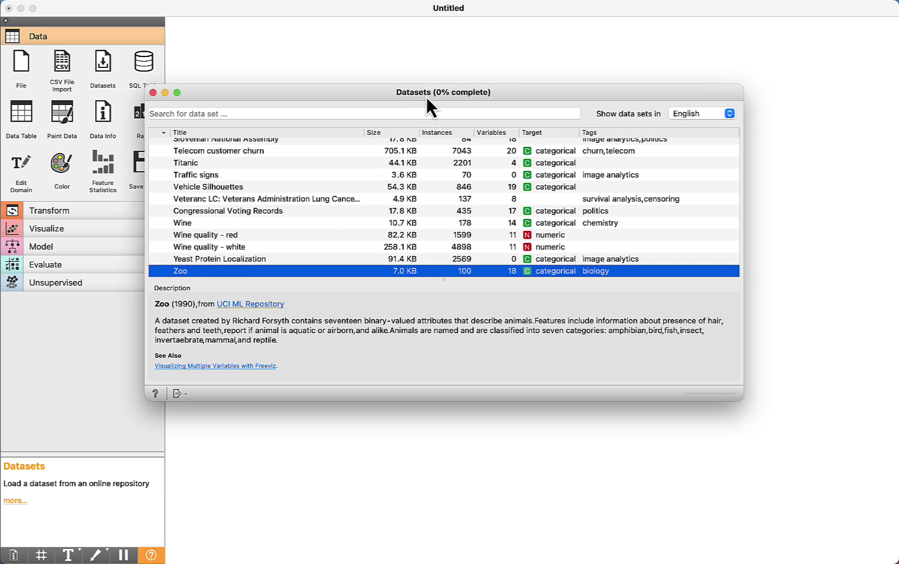
scroll(242, 234, up, 3)
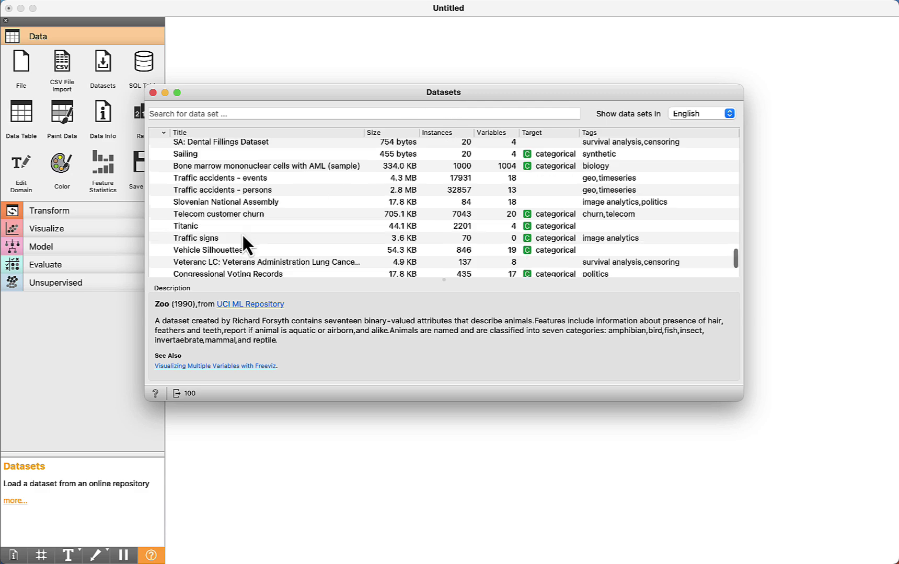
scroll(243, 234, up, 15)
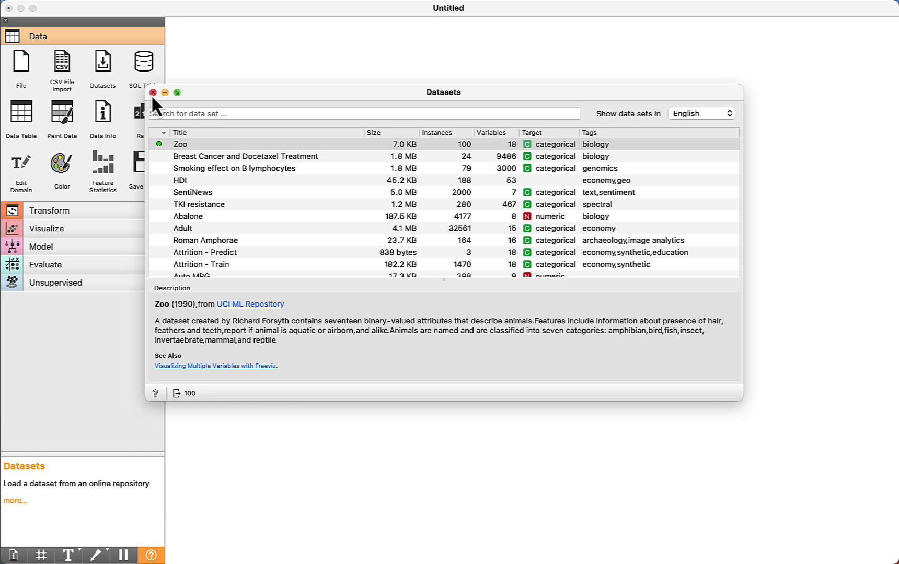
click(153, 93)
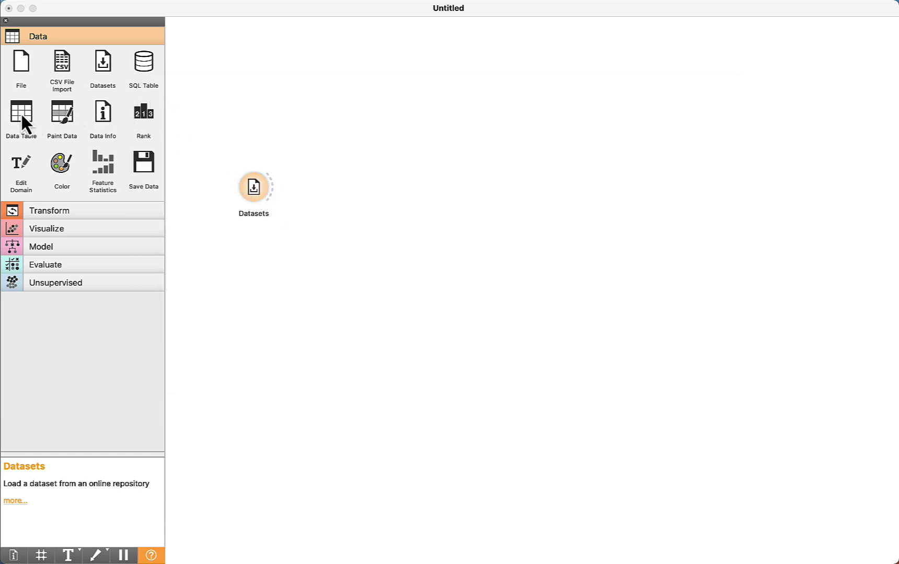
Step: Add a Data Table widget to the canvas, connect the Datasets output to it, and open the table
drag(20, 116, 349, 109)
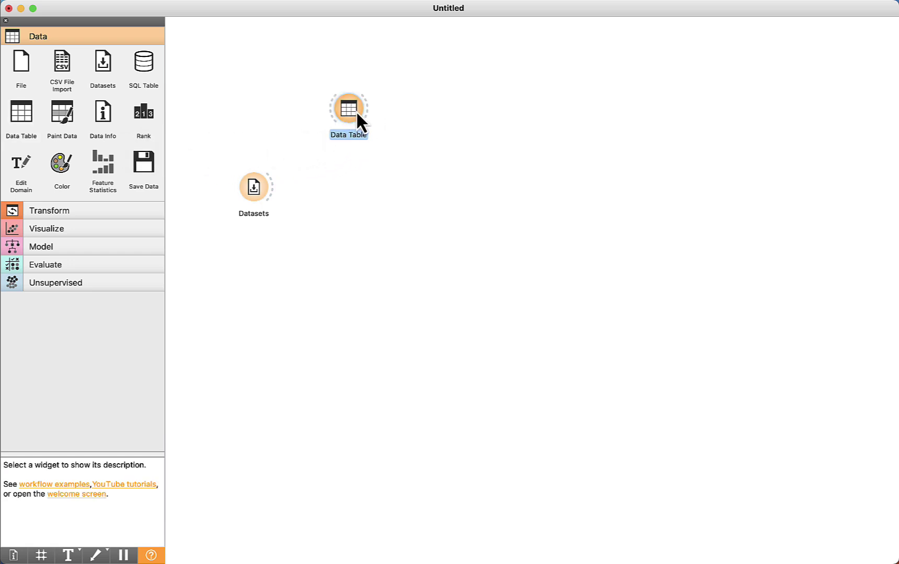
drag(273, 189, 331, 111)
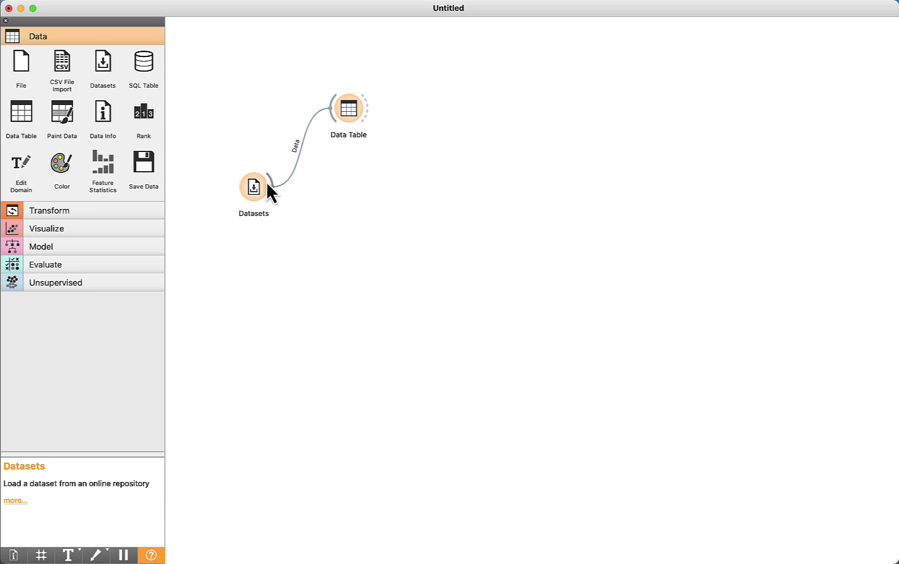
double_click(350, 107)
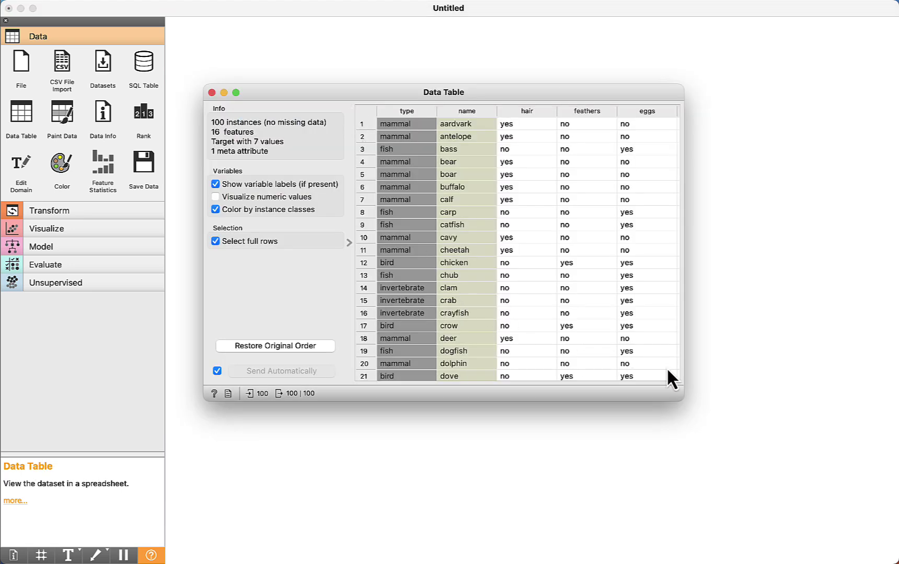
Step: Widen the Data Table window and examine the animals' feature columns from hair through catsize
drag(683, 397, 830, 402)
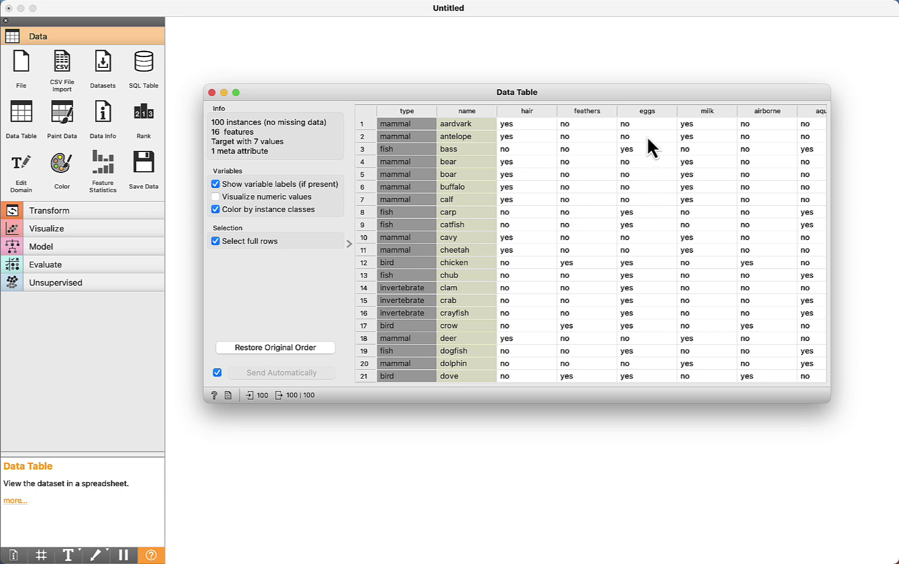
scroll(700, 142, right, 5)
scroll(702, 146, right, 3)
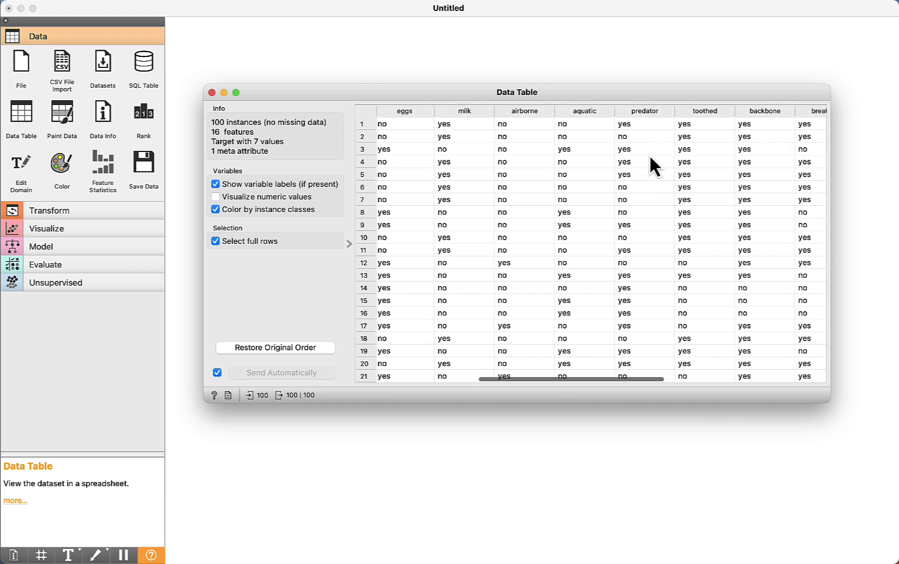
scroll(653, 154, right, 2)
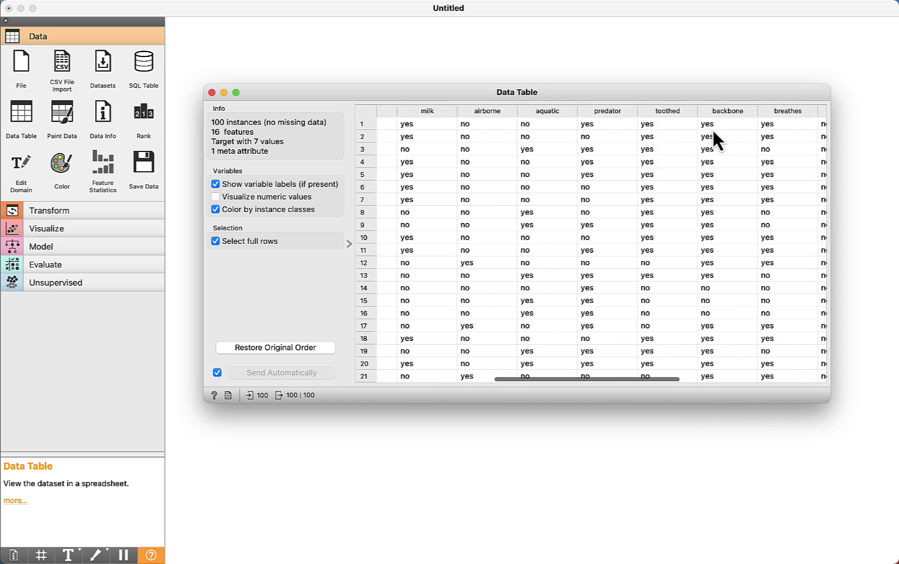
scroll(712, 129, right, 3)
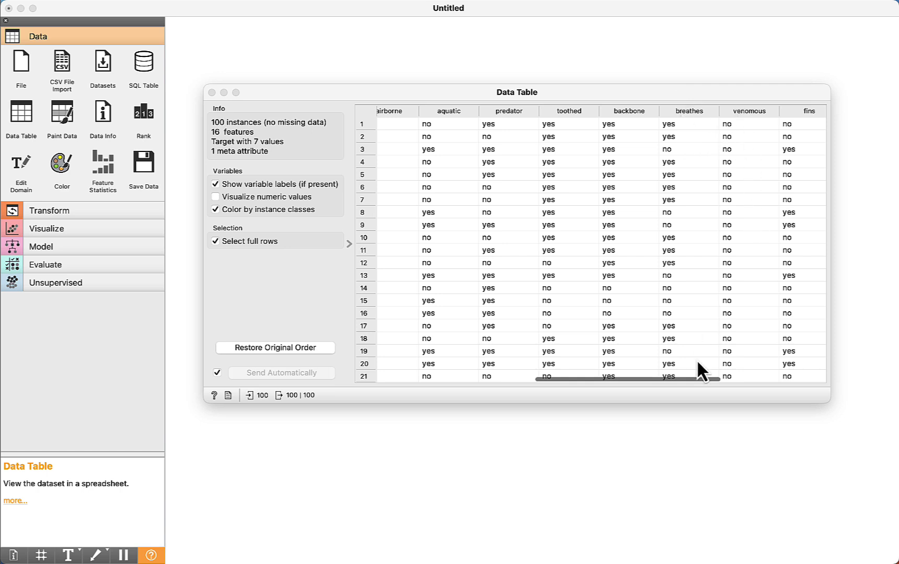
scroll(696, 359, right, 5)
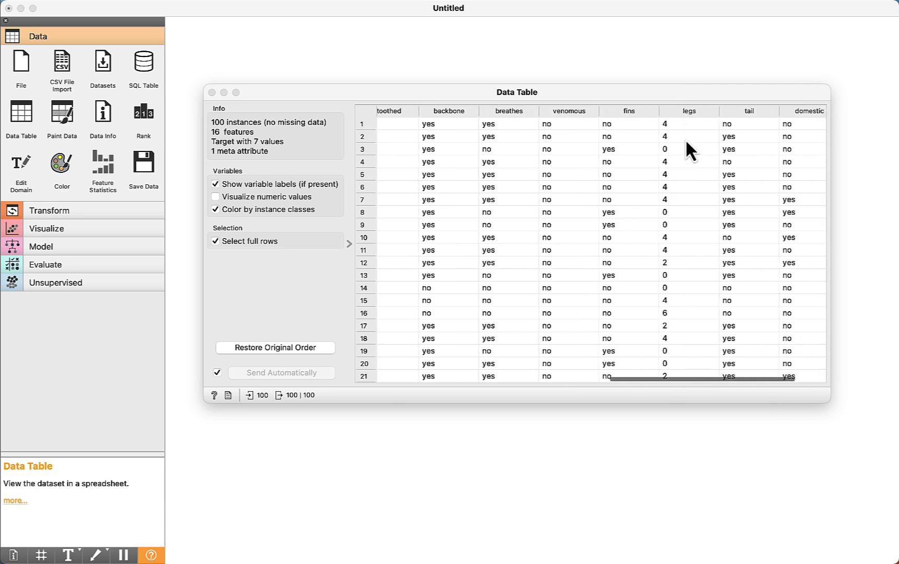
scroll(679, 224, right, 2)
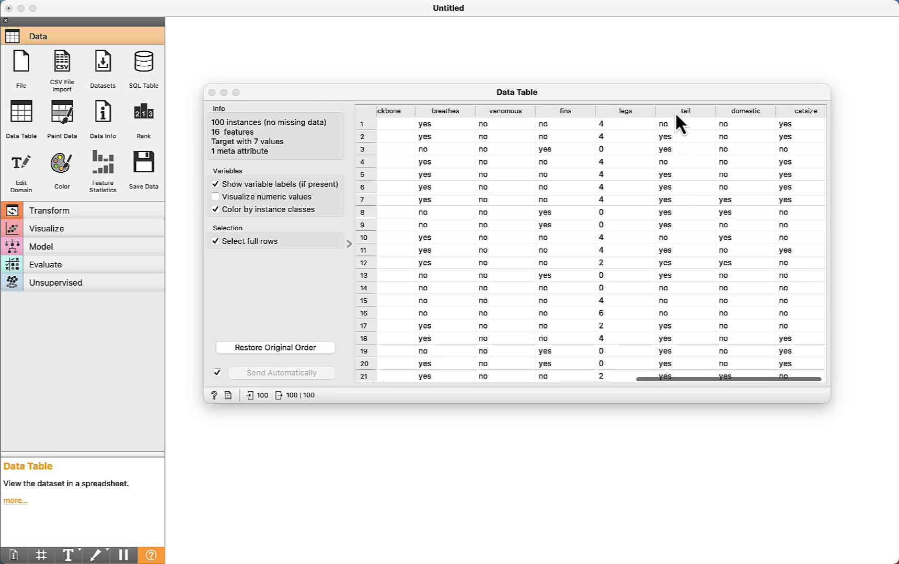
scroll(728, 127, right, 1)
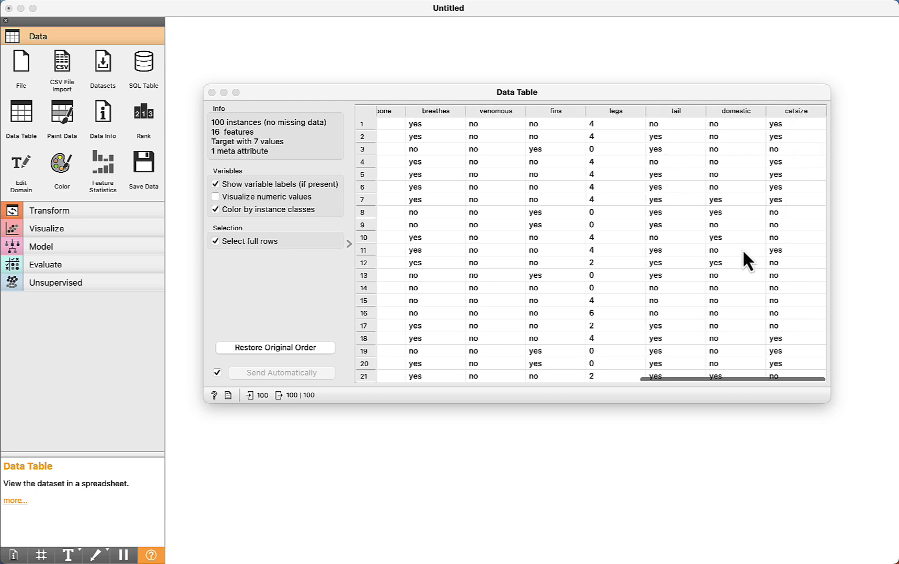
scroll(477, 233, left, 6)
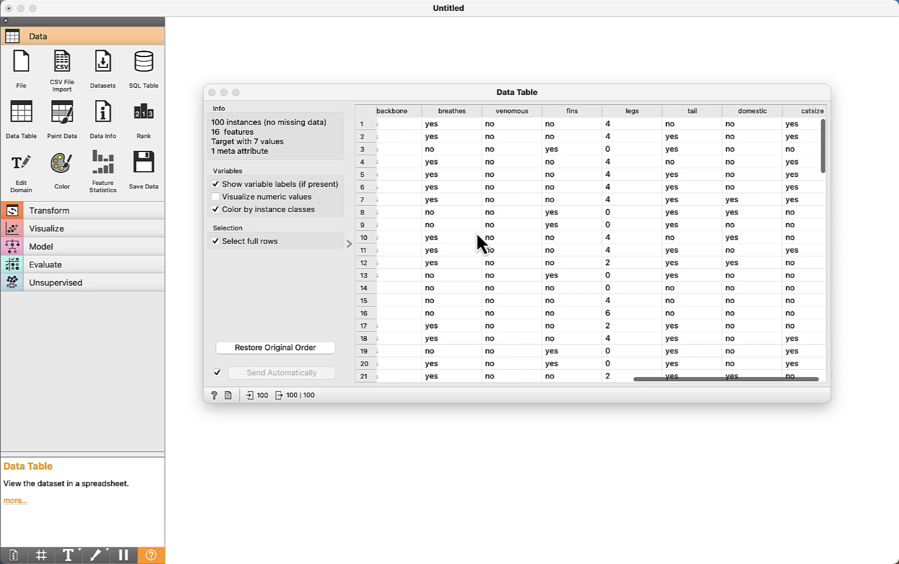
scroll(476, 234, left, 5)
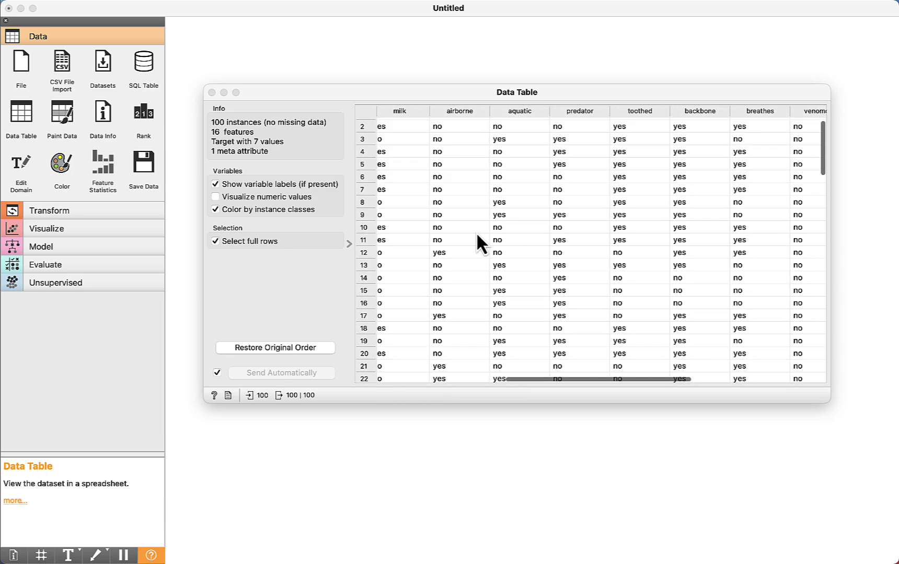
scroll(476, 232, left, 3)
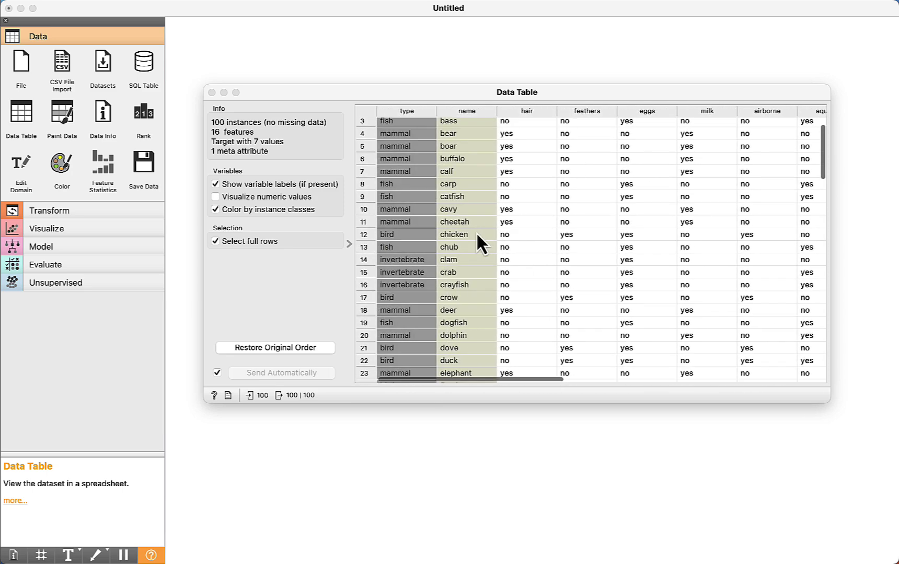
scroll(476, 232, up, 1)
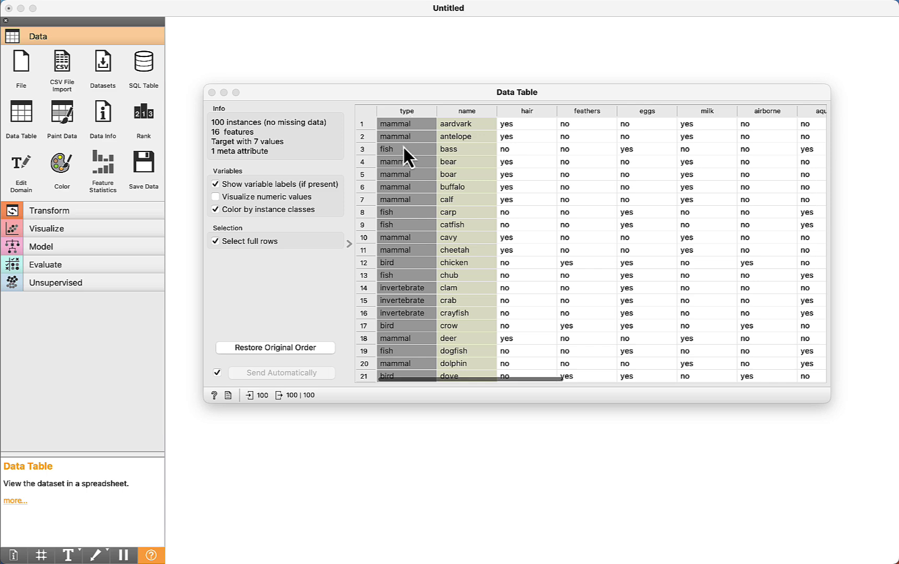
Step: Close the Data Table window, add a Distributions widget connected to the Datasets output, and open it
scroll(400, 222, down, 10)
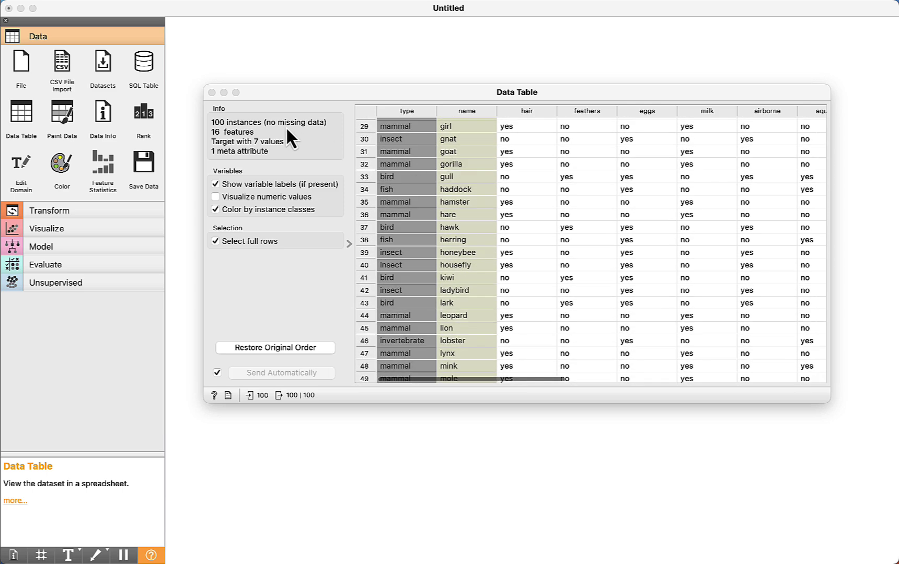
click(213, 93)
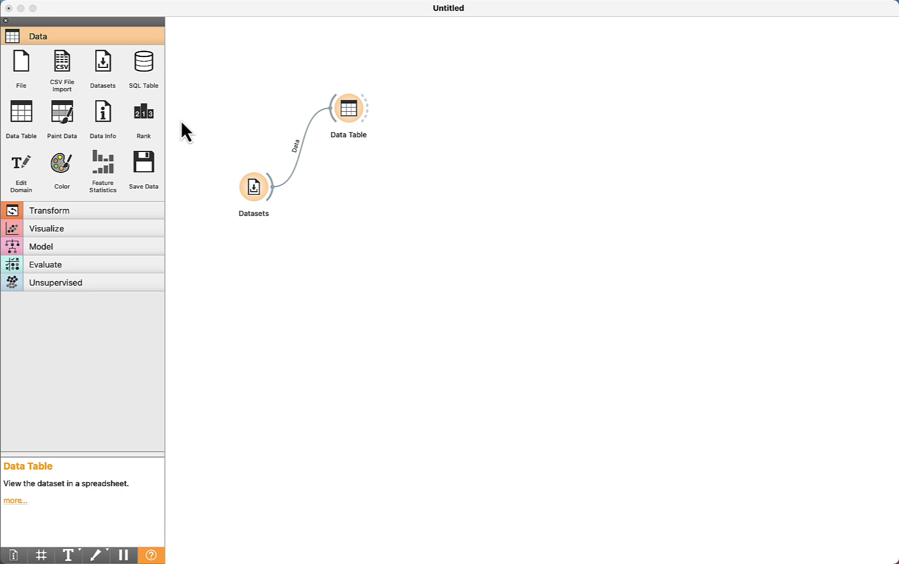
click(55, 228)
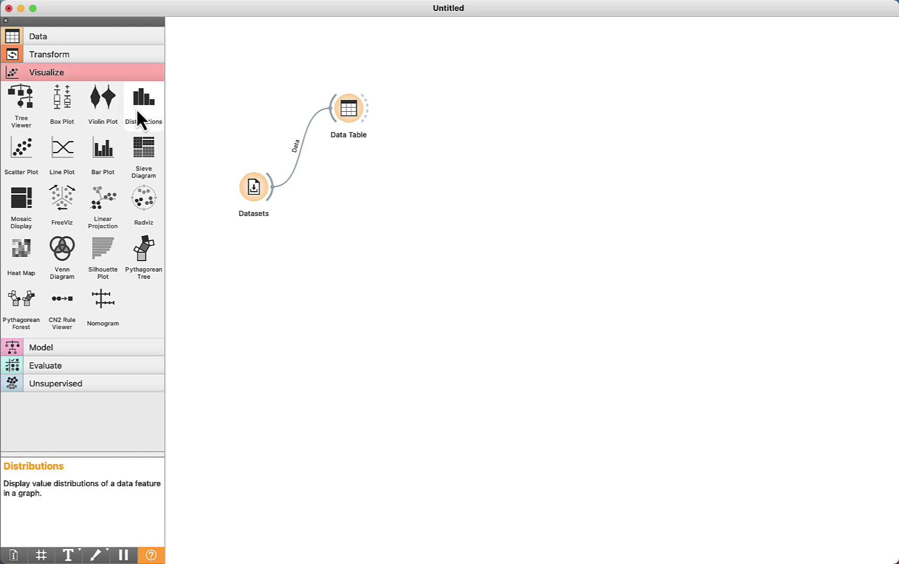
drag(146, 103, 340, 214)
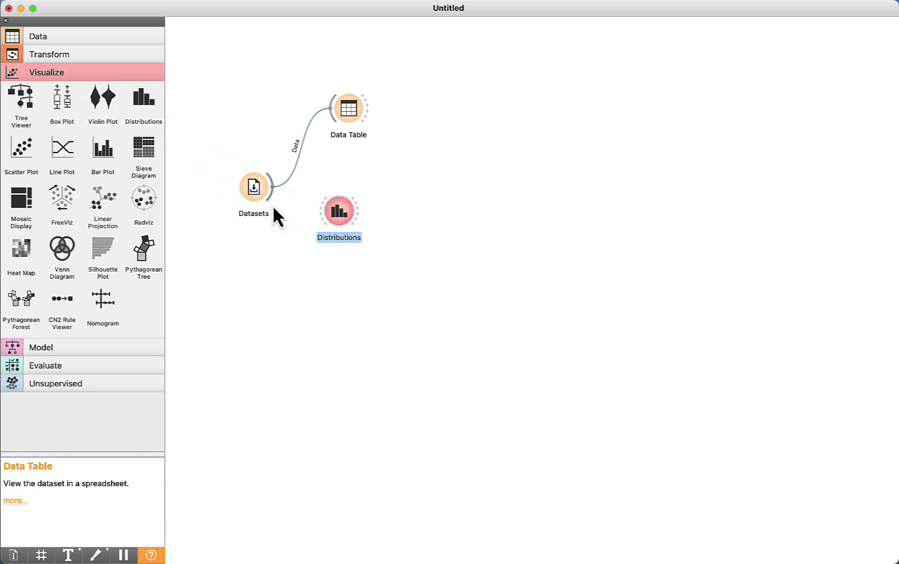
drag(270, 194, 322, 209)
drag(332, 211, 350, 224)
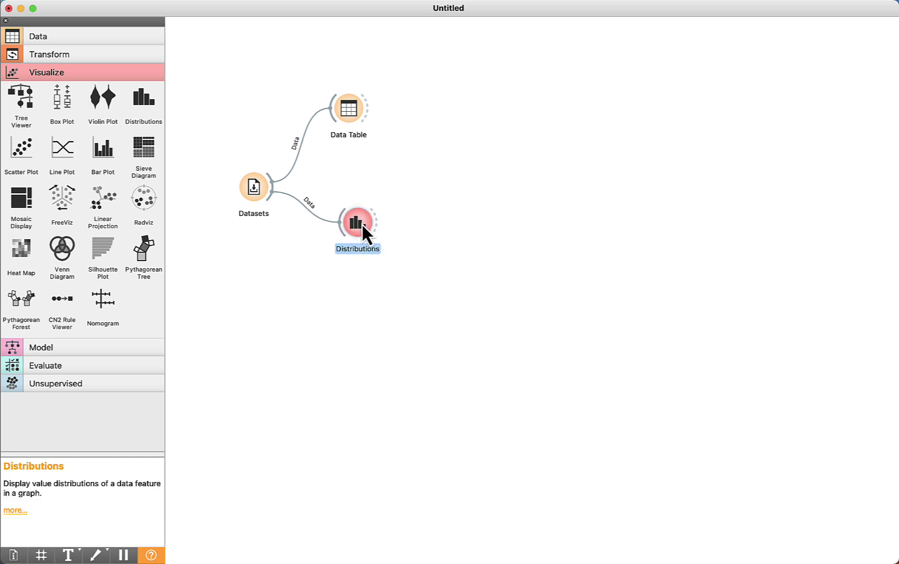
double_click(362, 224)
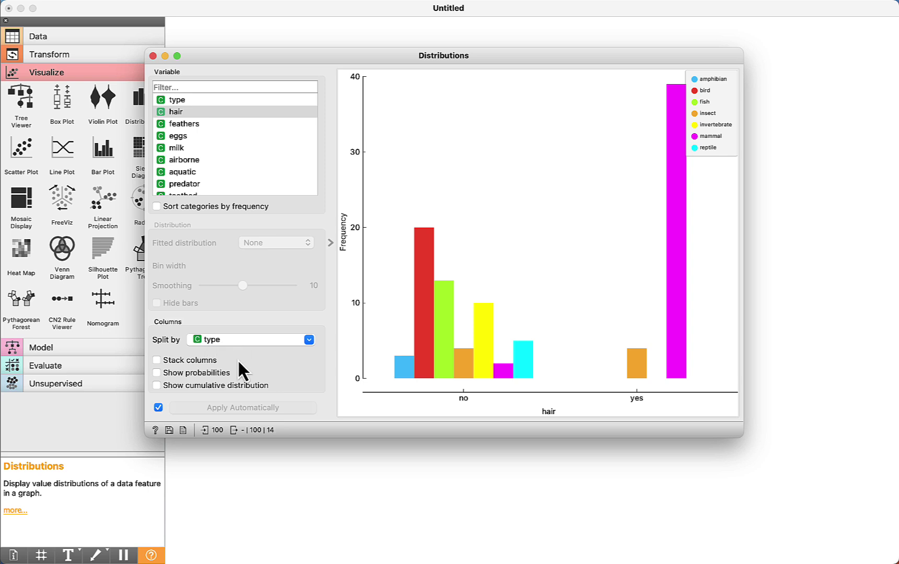
Step: Keep the columns split by type and examine how the animal types are distributed over the no and yes values of hair
click(229, 339)
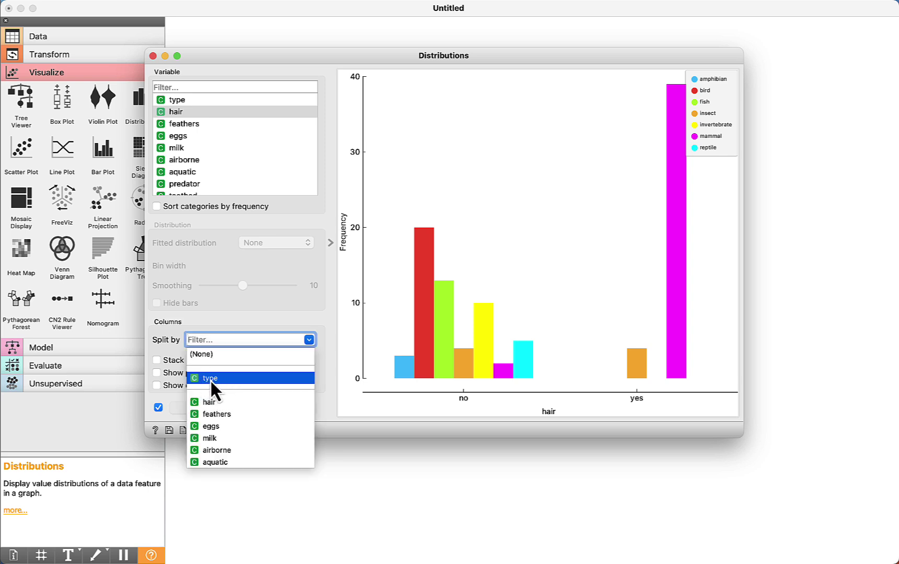
click(210, 379)
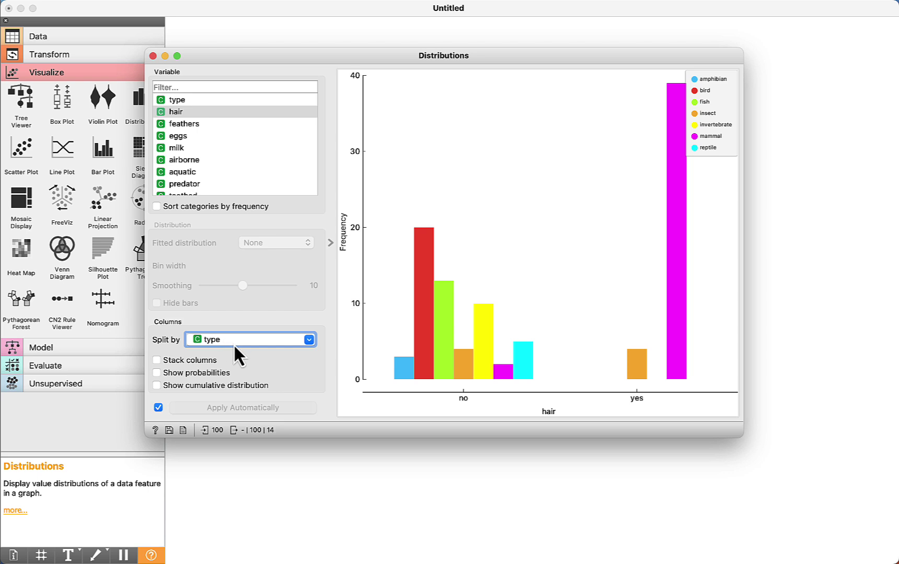
click(386, 347)
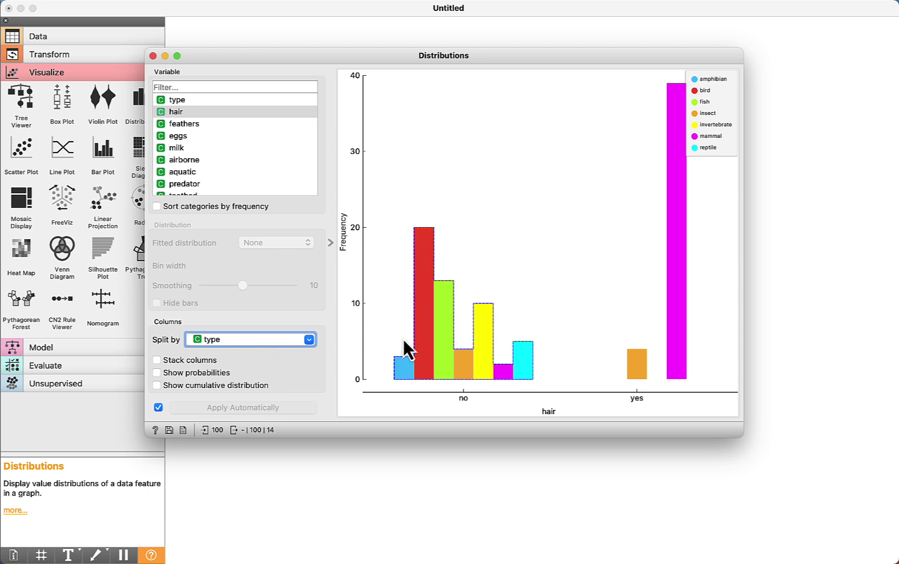
click(580, 351)
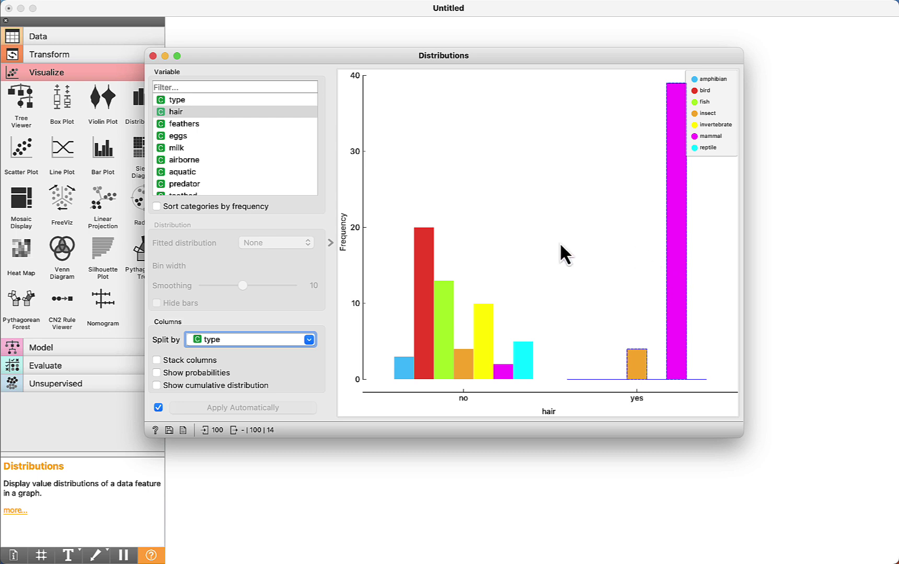
click(454, 305)
click(346, 224)
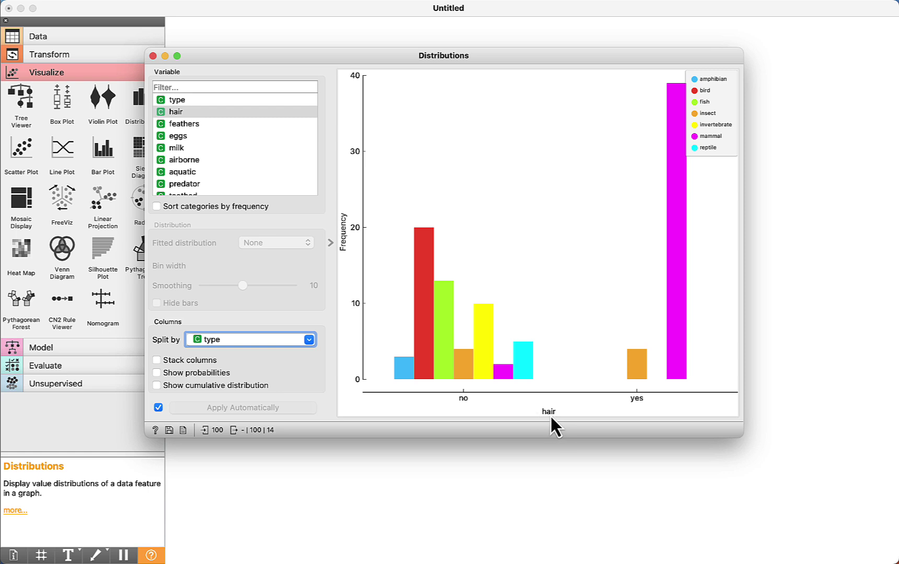
click(183, 114)
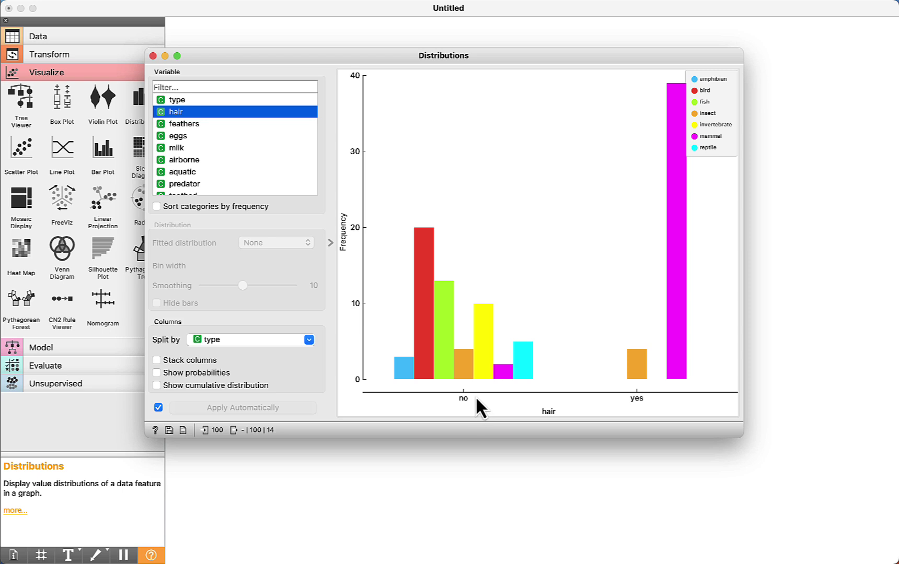
click(467, 349)
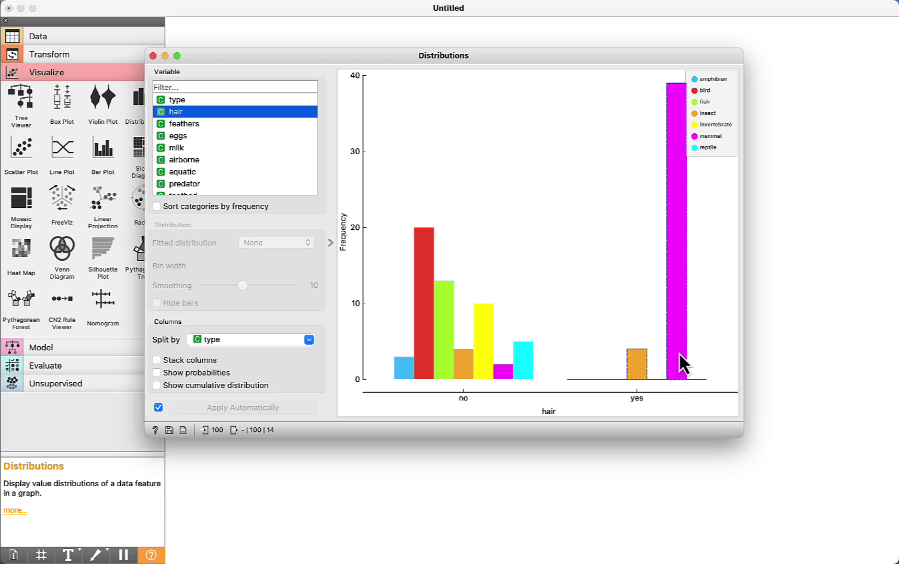
click(716, 121)
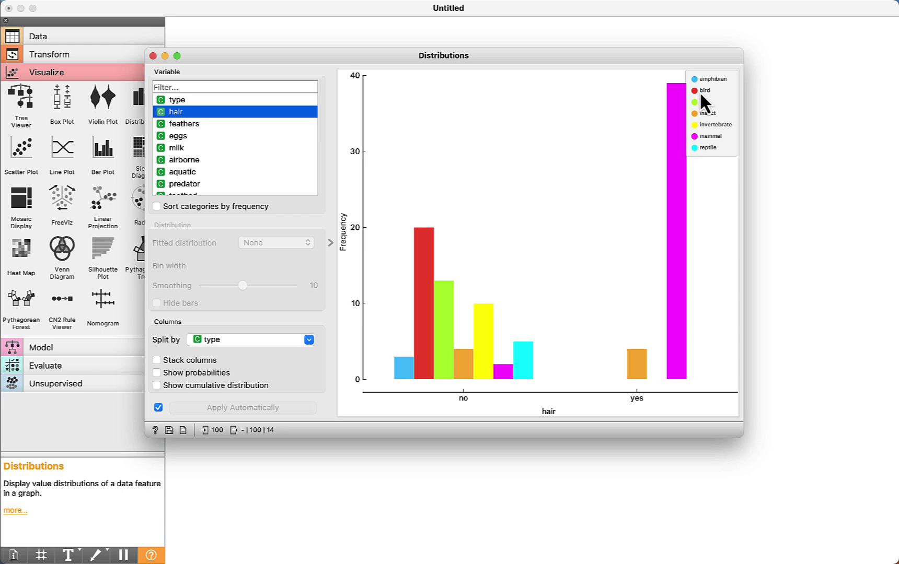
click(424, 243)
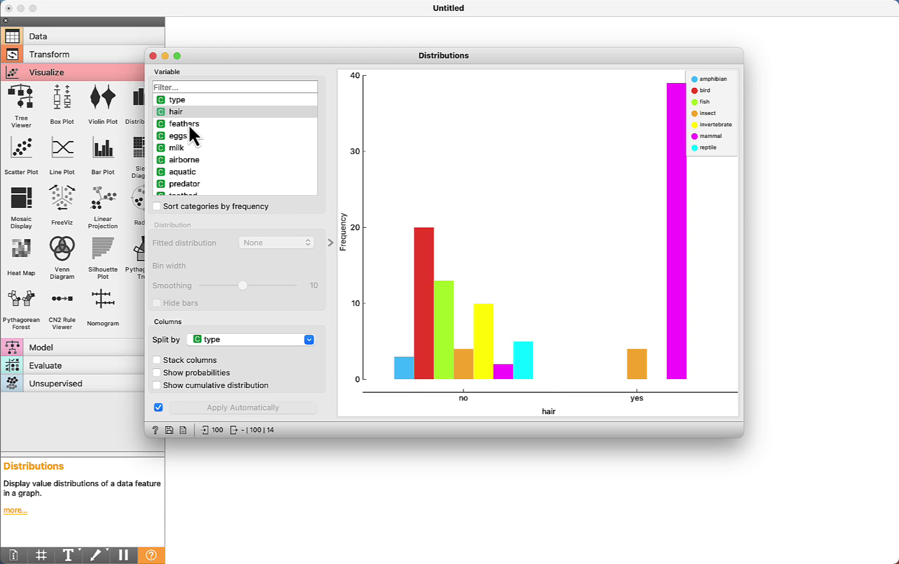
Step: View the distributions of feathers, eggs, milk, airborne, aquatic, breathes, venomous and fins, and close the Distributions window
click(188, 123)
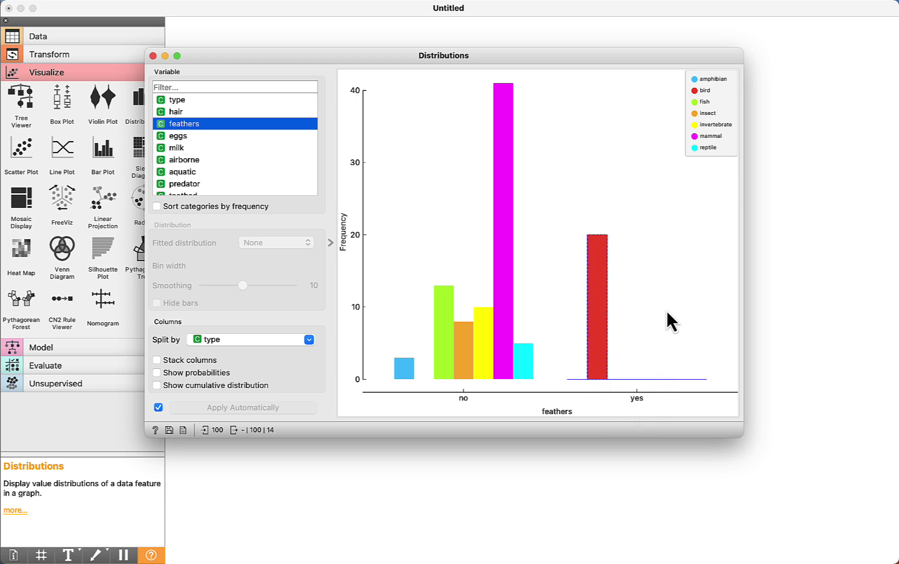
mouse_move(609, 336)
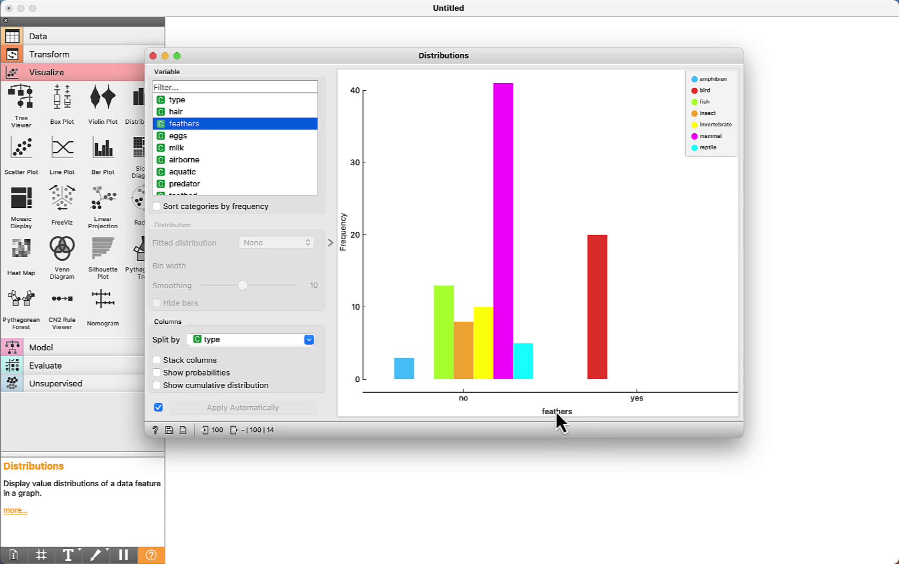
click(182, 136)
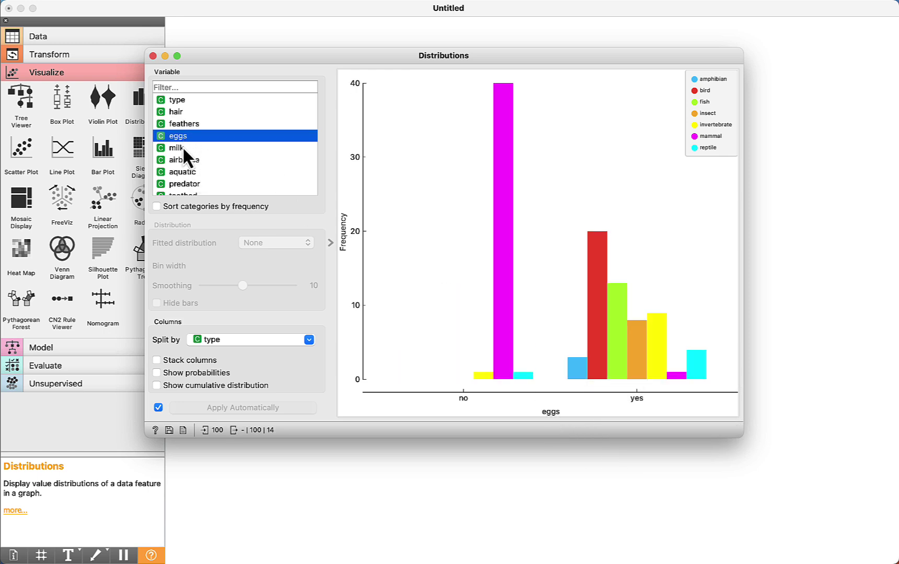
click(182, 150)
click(184, 161)
click(187, 173)
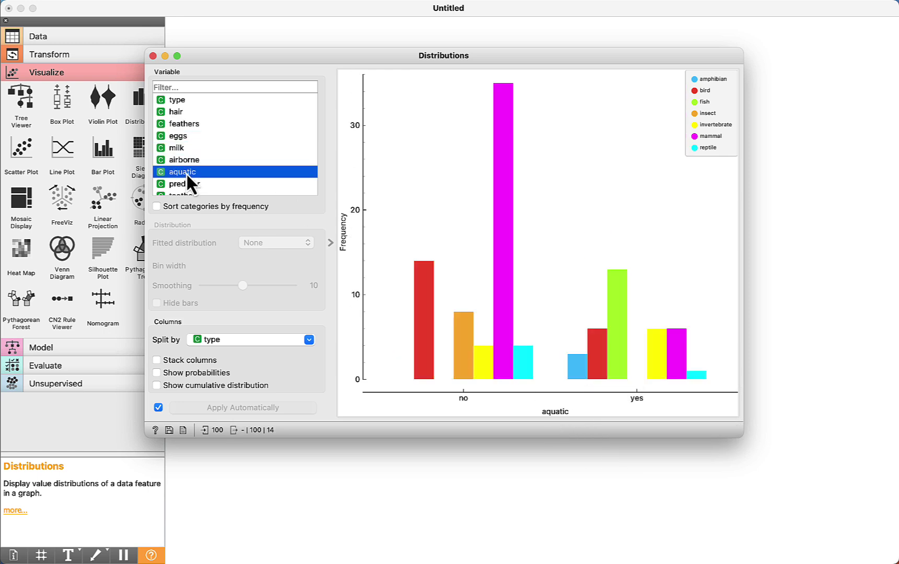
scroll(210, 170, down, 3)
click(200, 149)
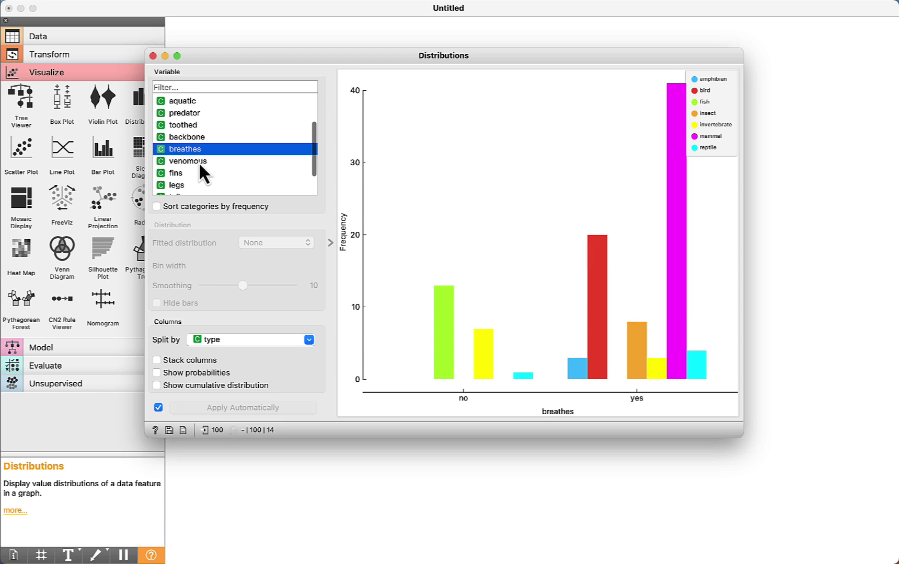
click(198, 162)
click(193, 173)
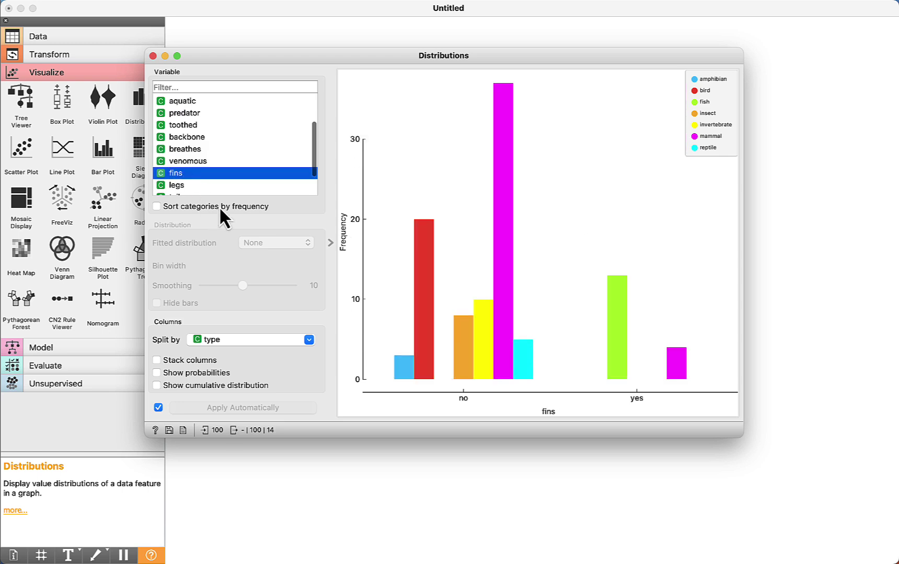
click(153, 56)
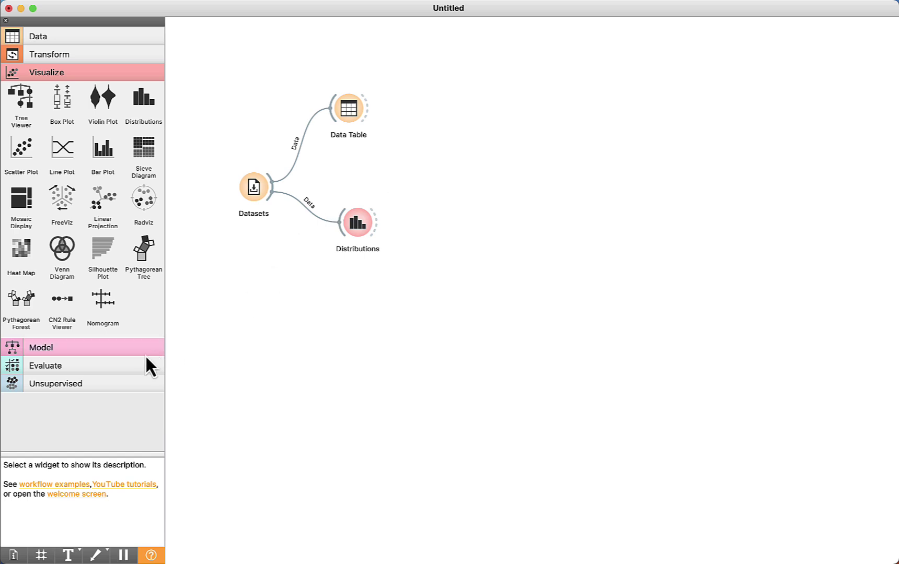
Step: Add a Naive Bayes widget below Distributions, connect the Datasets output to it, and check its settings window
click(68, 348)
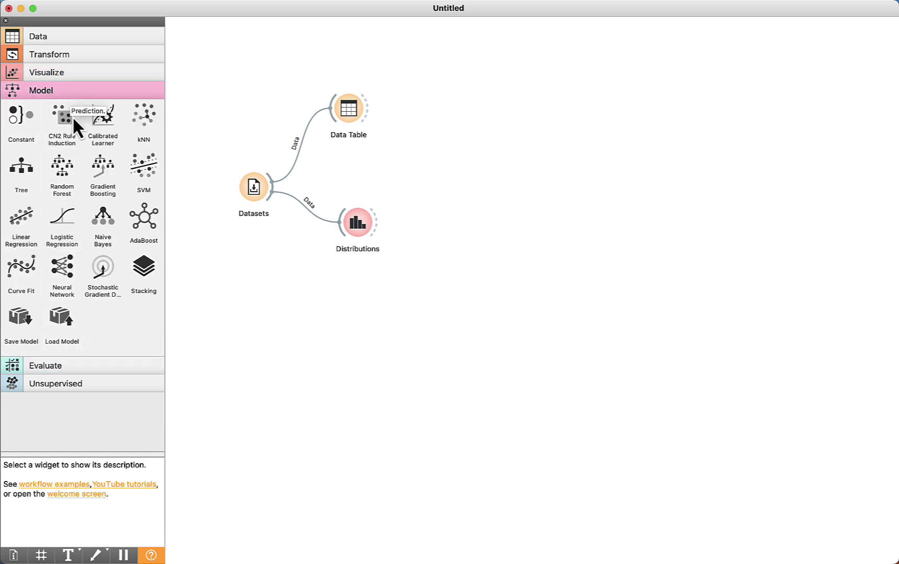
drag(205, 254, 337, 299)
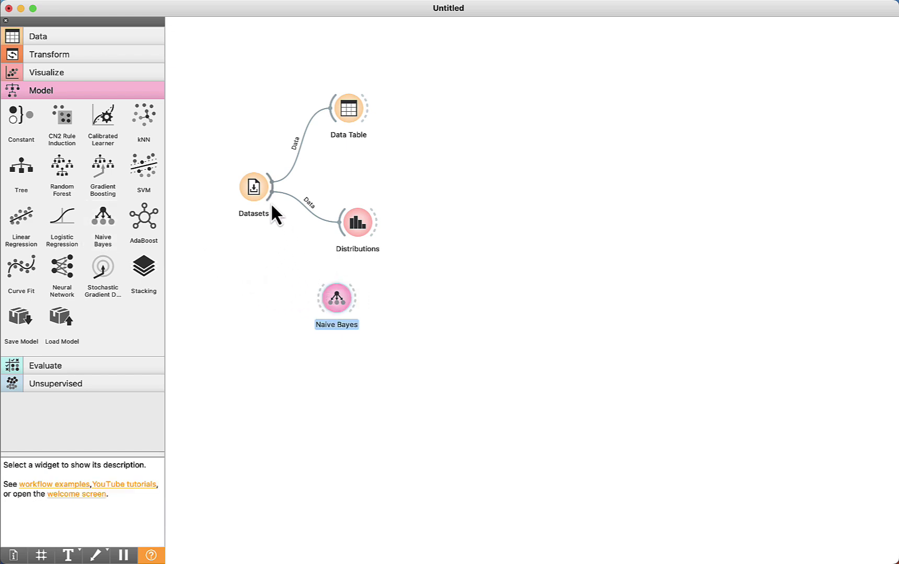
drag(269, 198, 316, 294)
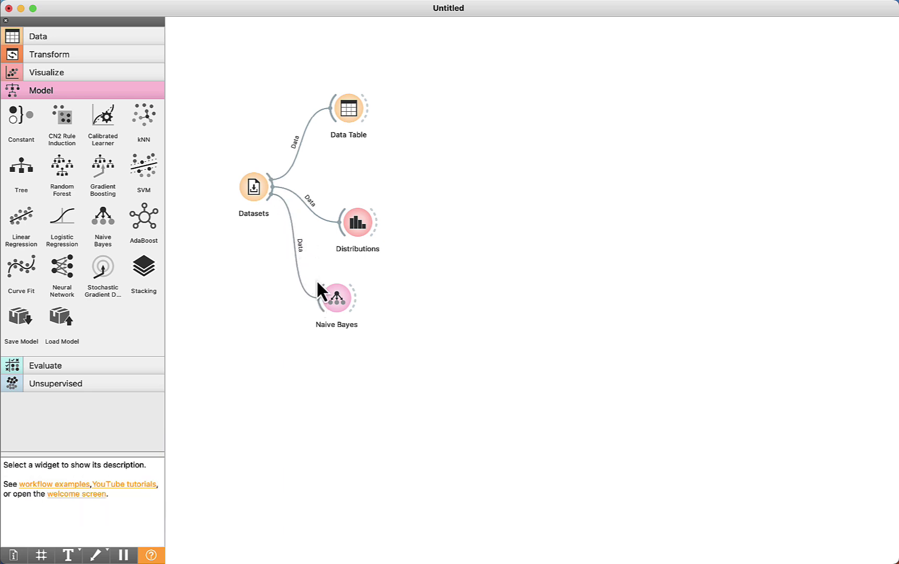
mouse_move(327, 294)
double_click(335, 299)
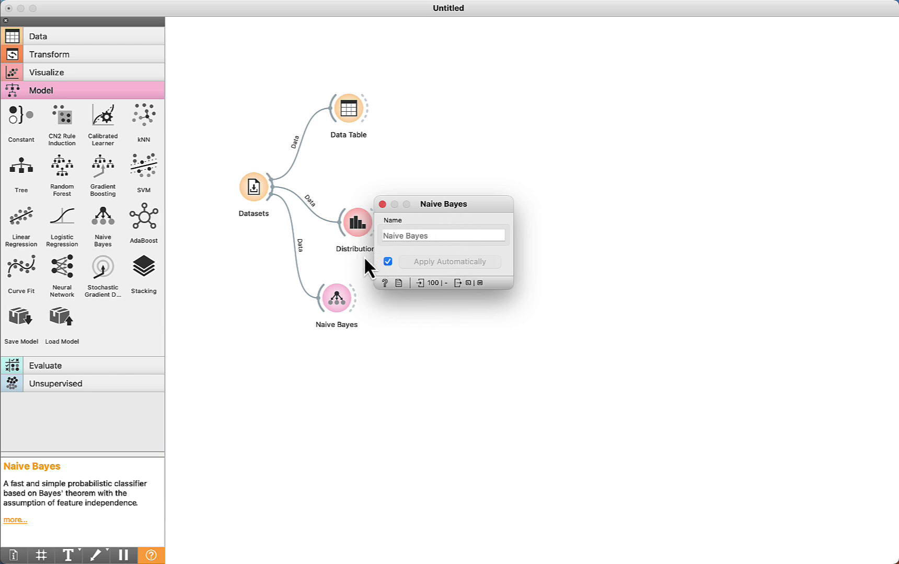
click(383, 205)
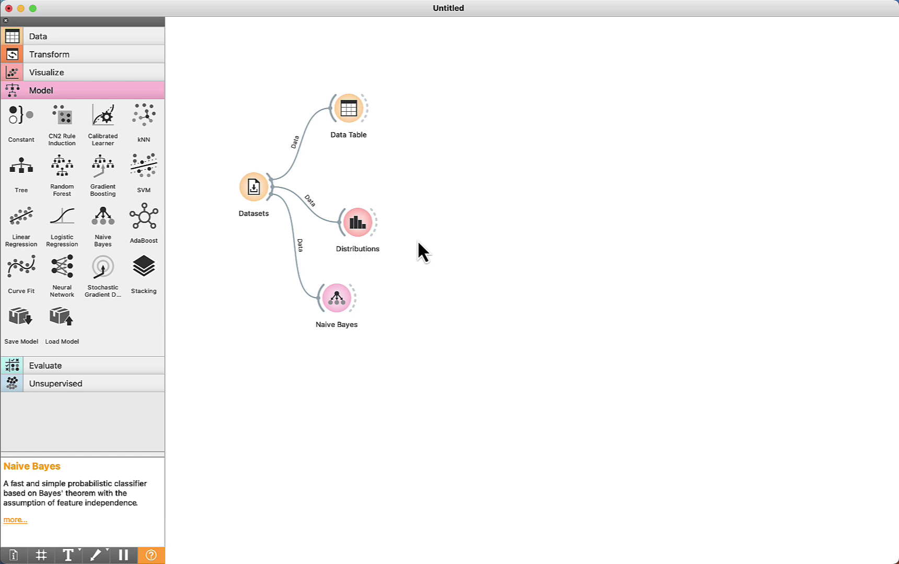
Step: Add a Test and Score widget, connect Naive Bayes to it as the learner, and check its window
click(55, 369)
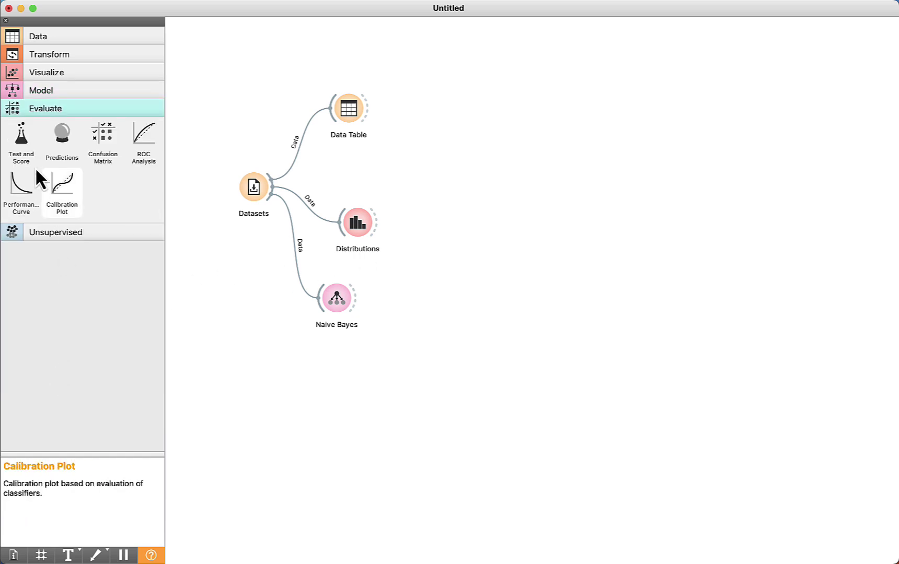
drag(23, 143, 456, 246)
drag(357, 298, 436, 253)
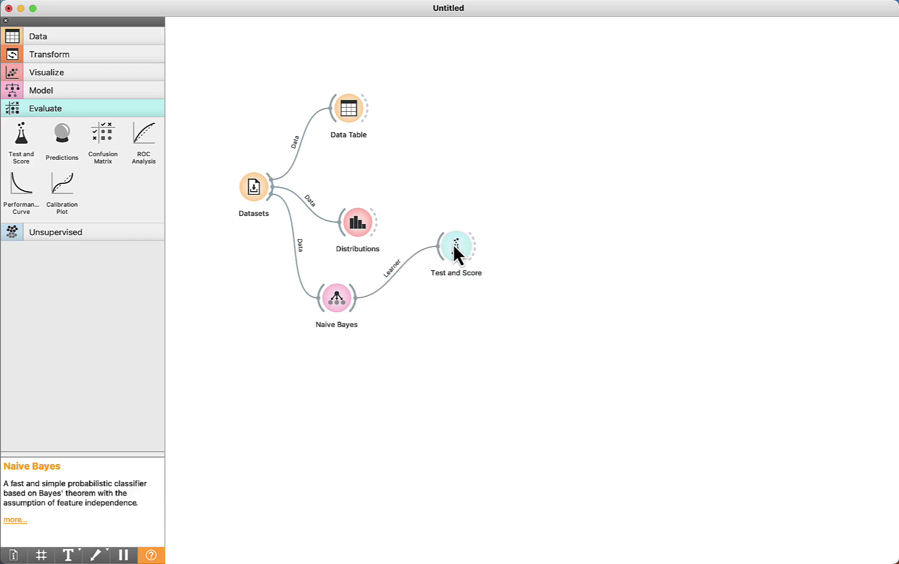
double_click(453, 246)
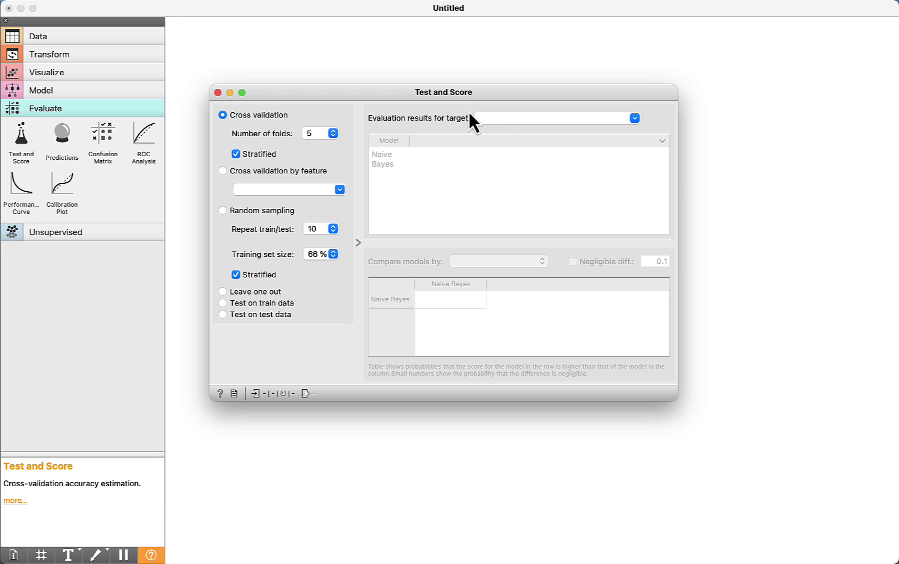
click(219, 93)
Step: Move Distributions up and Naive Bayes down to make room, and connect the Datasets output to Test and Score
click(361, 207)
drag(361, 206, 380, 163)
drag(342, 295, 344, 329)
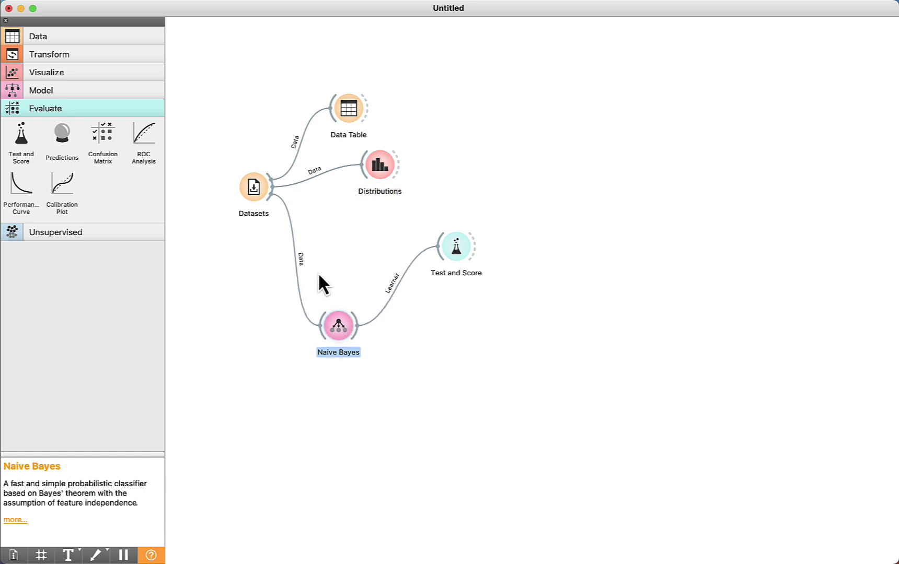
drag(273, 192, 435, 240)
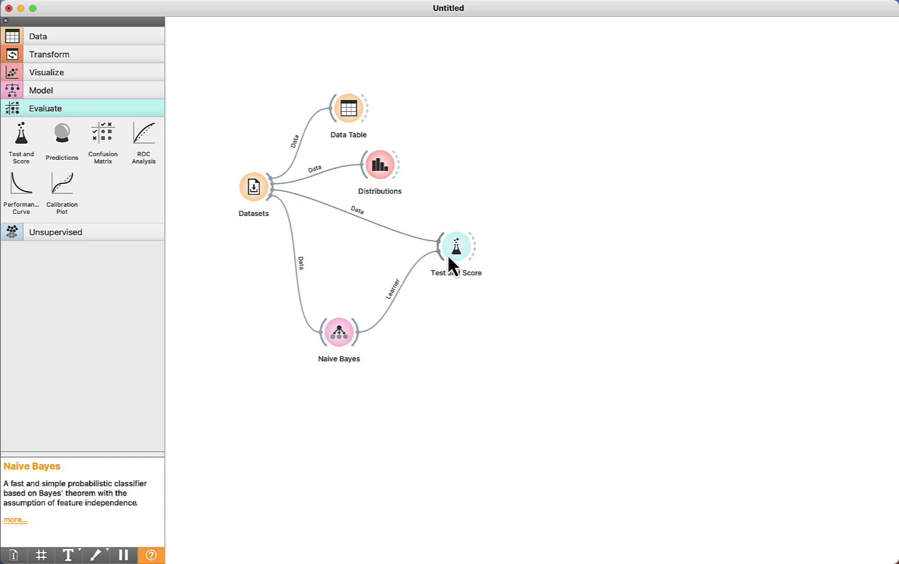
Step: Open Test and Score and switch the evaluation method to Random sampling
click(454, 245)
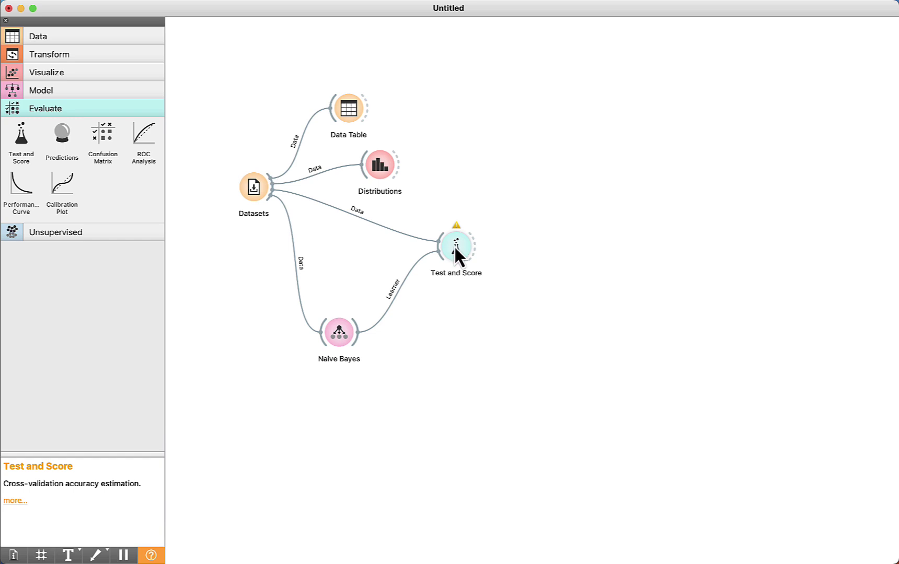
double_click(455, 244)
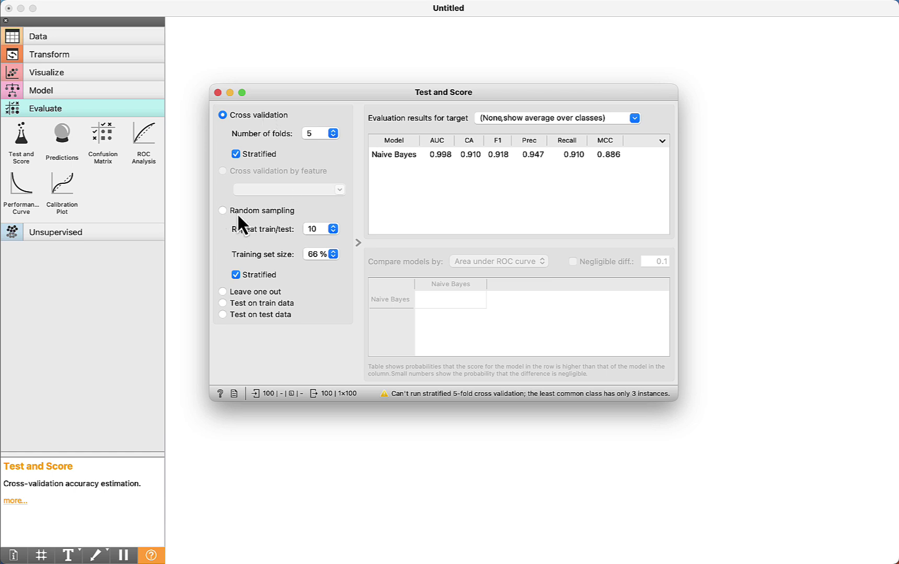
click(224, 211)
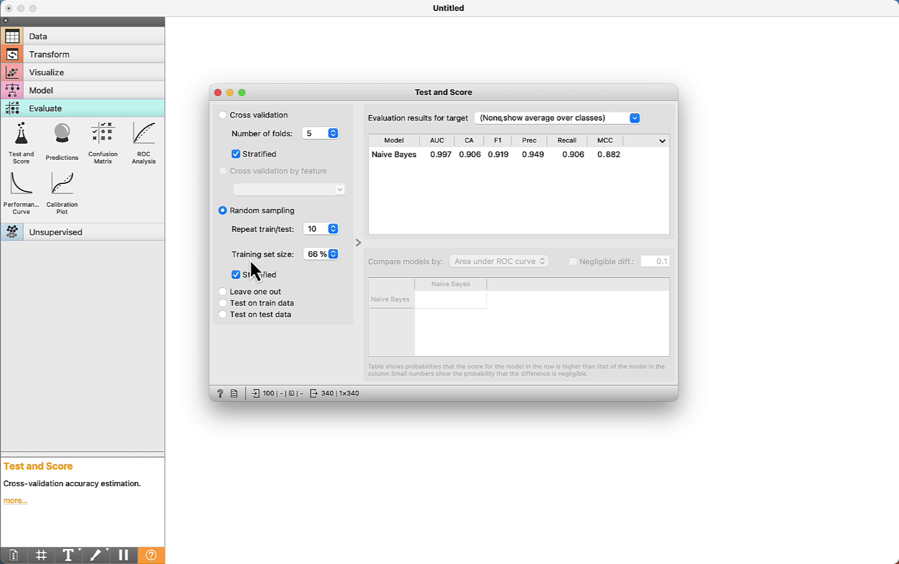
Step: Set the training set size for random sampling to 80 %
click(317, 254)
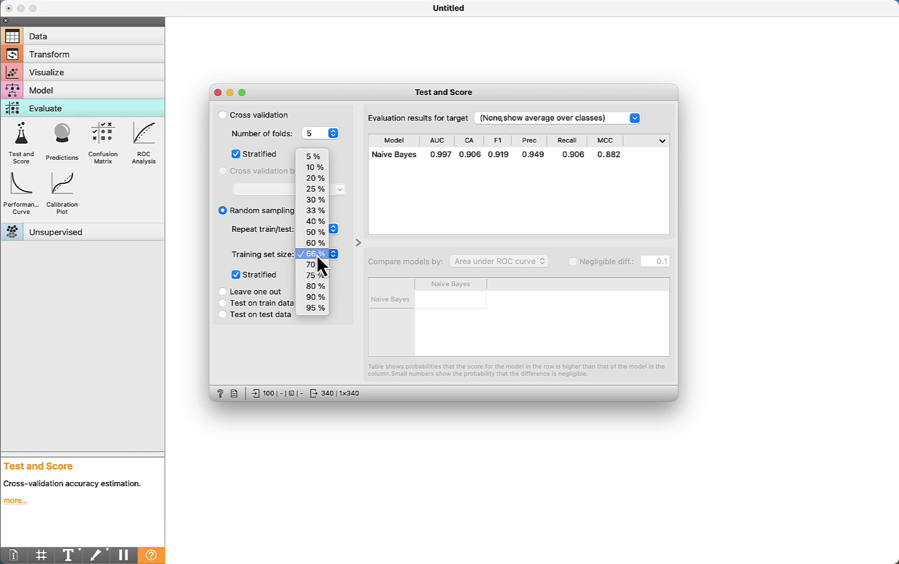
click(317, 289)
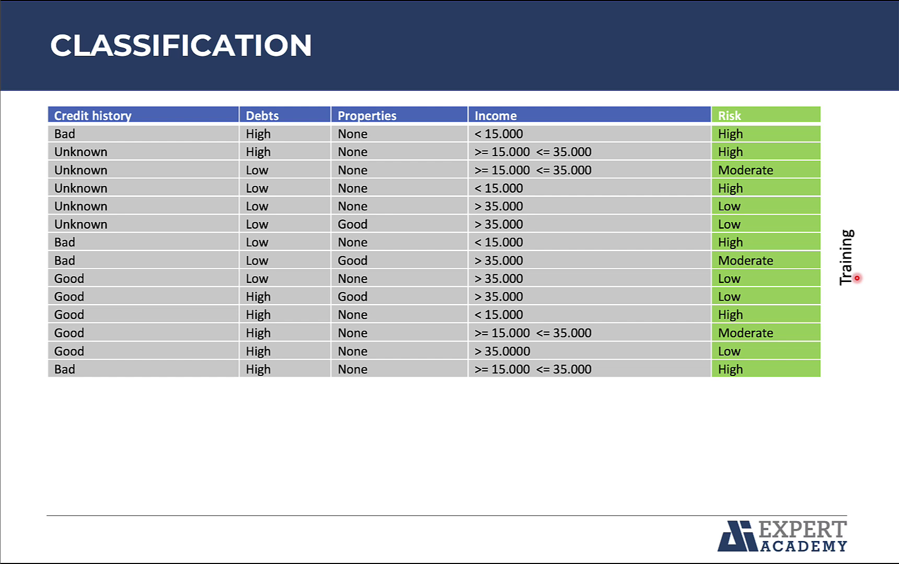
key(Right)
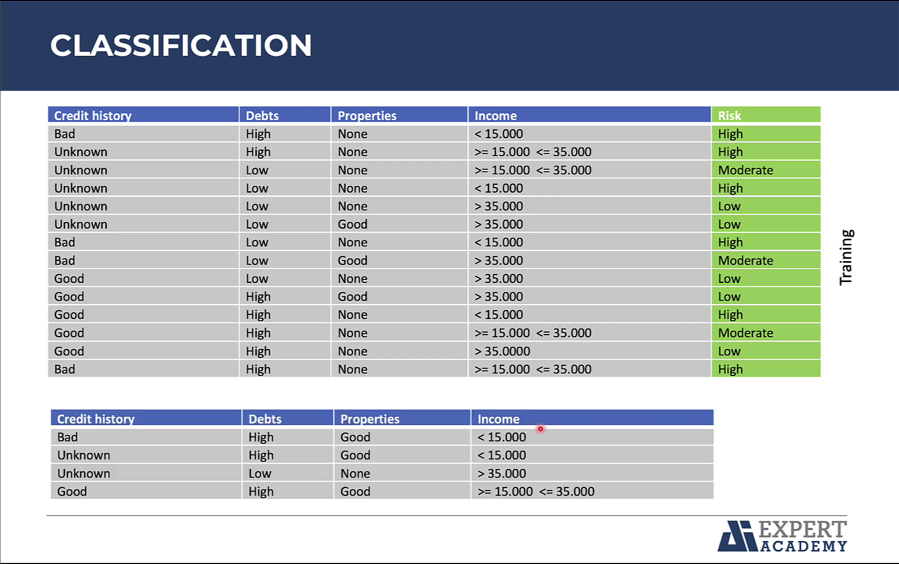
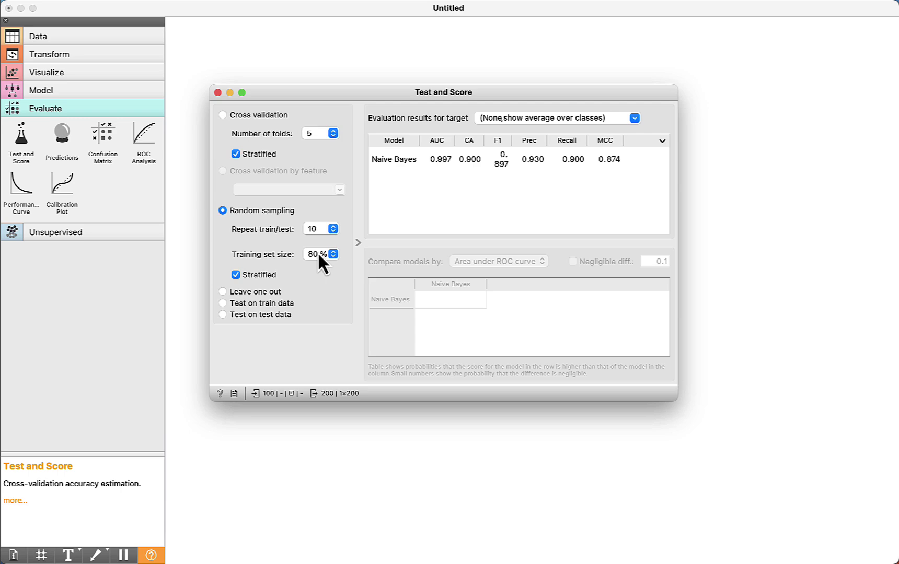
Step: Review the Zoo records in Data Table from the first row, and check the Naive Bayes scores in Test and Score again
click(218, 93)
double_click(356, 108)
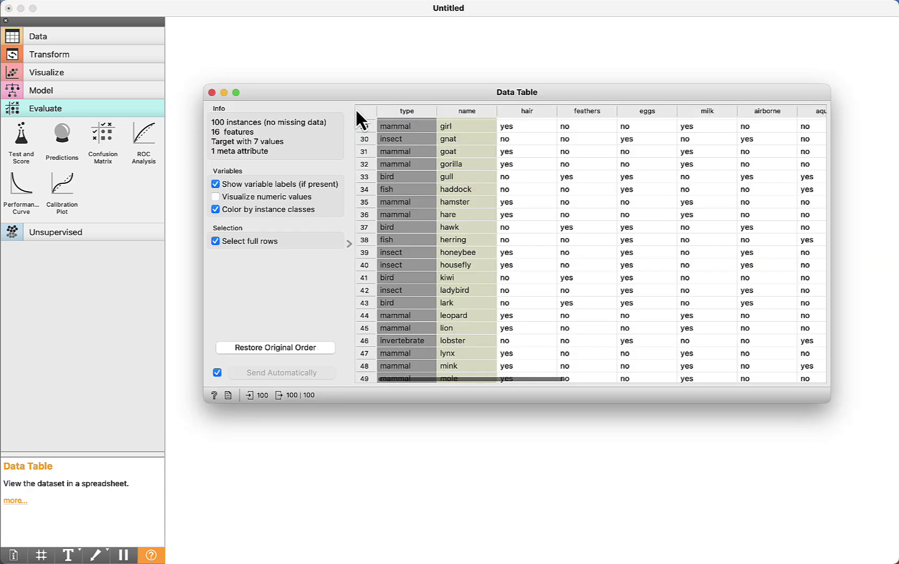
scroll(397, 178, up, 10)
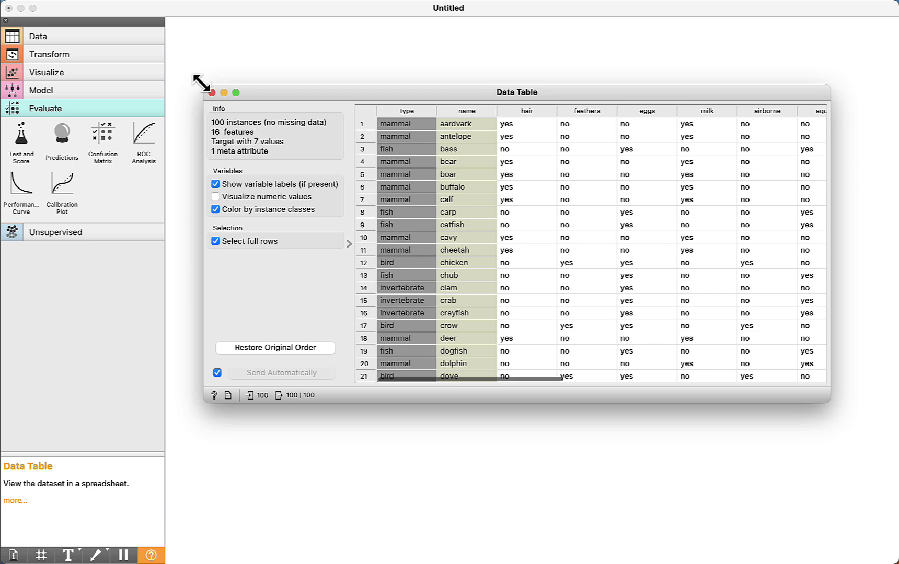
key(super+w)
double_click(453, 245)
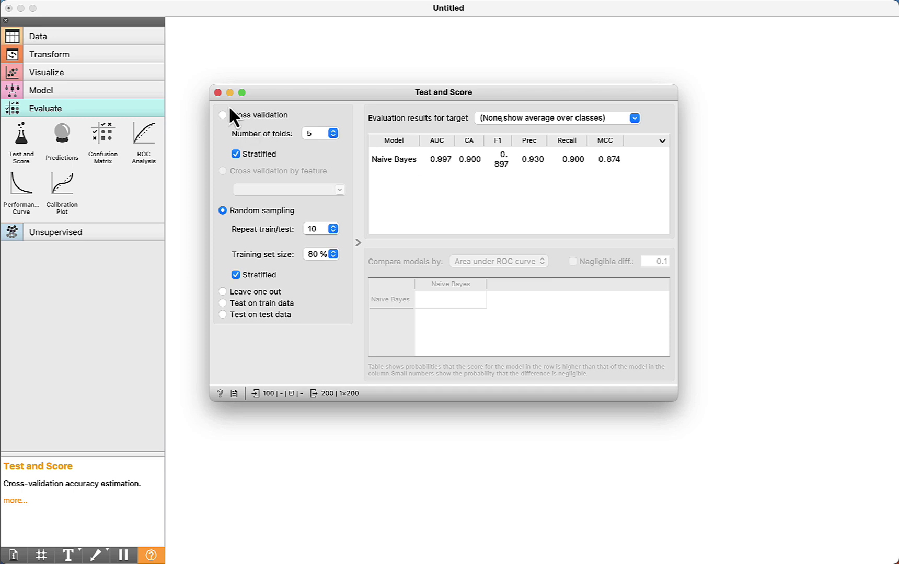
click(218, 92)
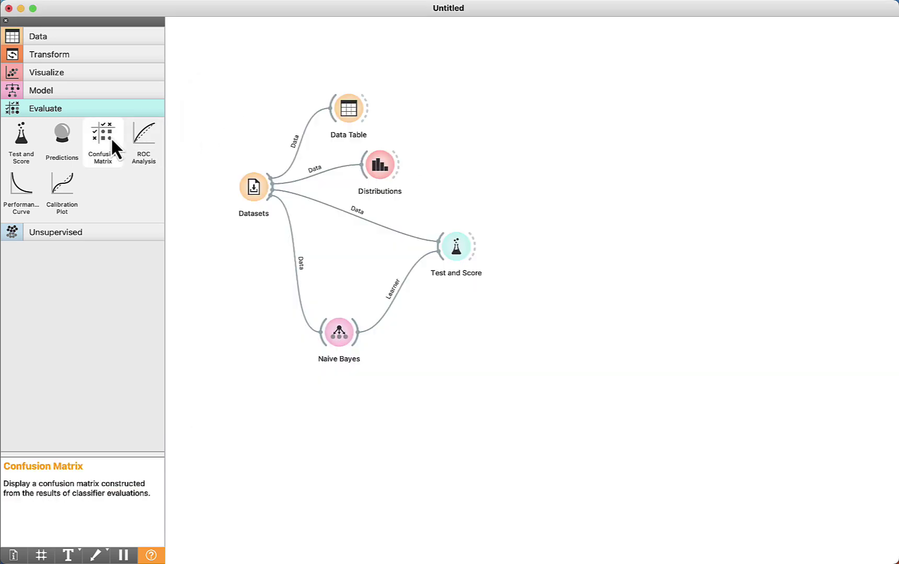
Step: Add a Confusion Matrix widget beside Test and Score and connect the evaluation results to it
drag(101, 134, 560, 230)
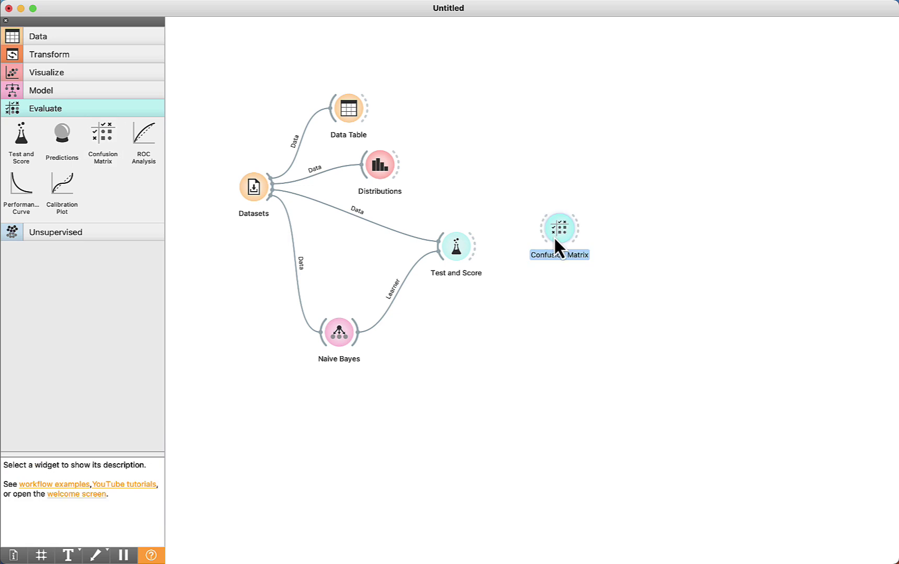
drag(479, 248, 475, 247)
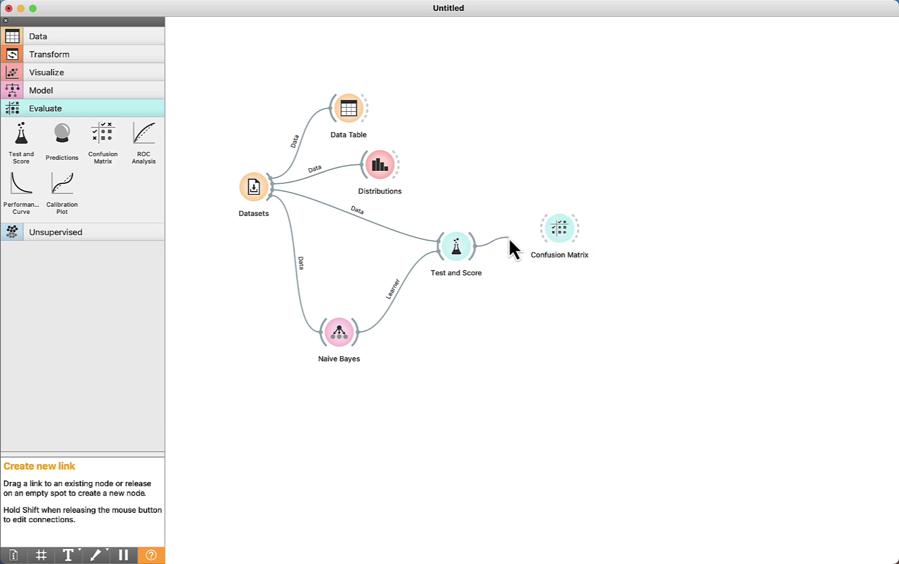
drag(541, 232, 542, 232)
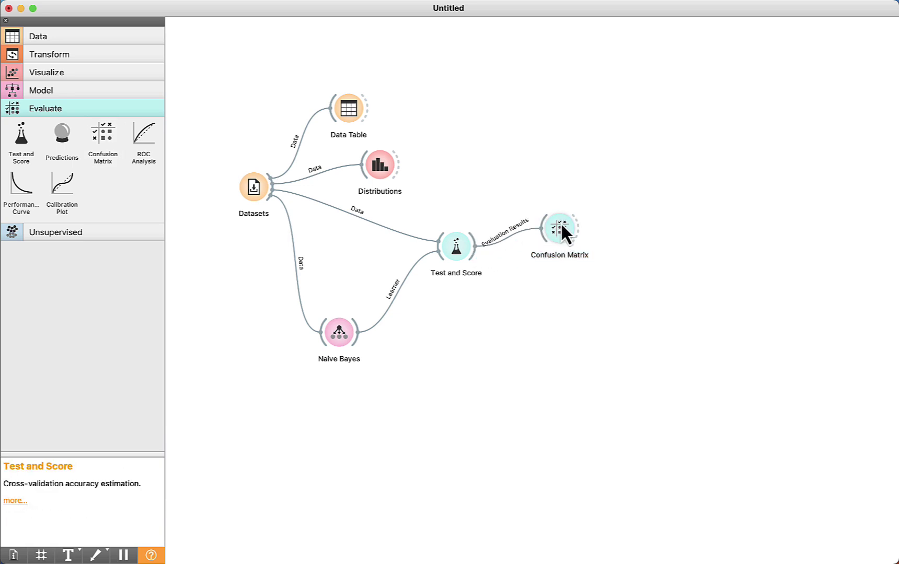
Step: Open Confusion Matrix, enlarge its window to show all the classes, dismiss the selection tip and reposition the window
double_click(560, 225)
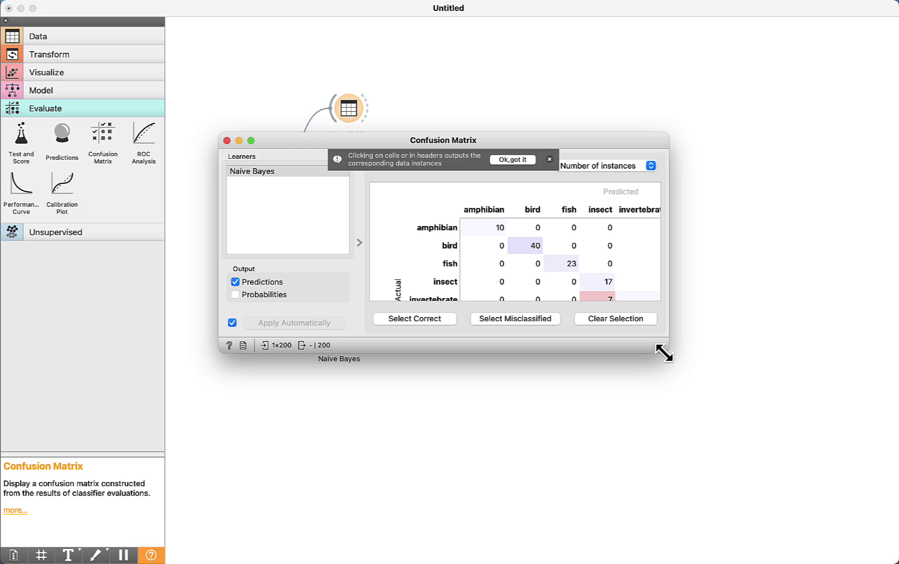
drag(664, 353, 863, 459)
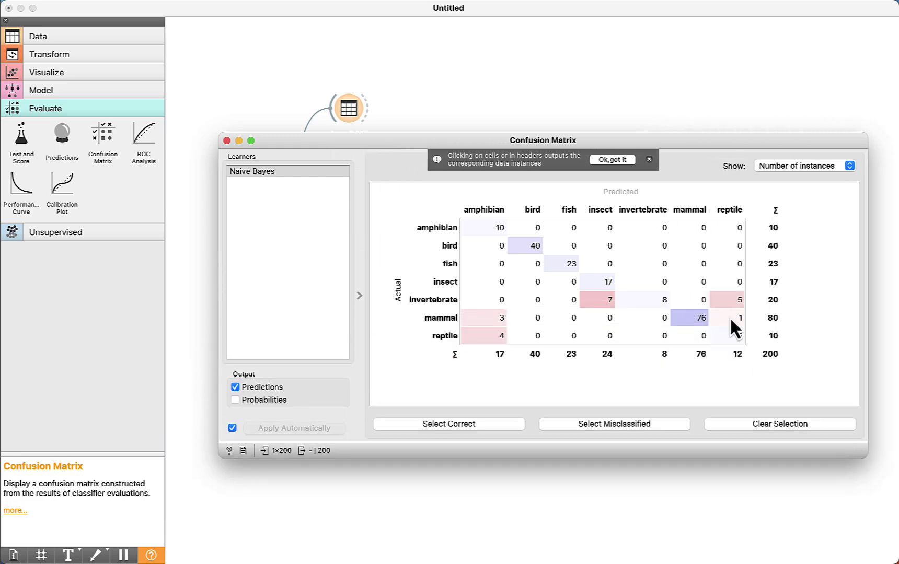
click(613, 160)
drag(622, 142, 556, 104)
Step: Clear the matrix selection, examine actual versus predicted counts per class, and compare them with the classification accuracy in Test and Score
click(483, 321)
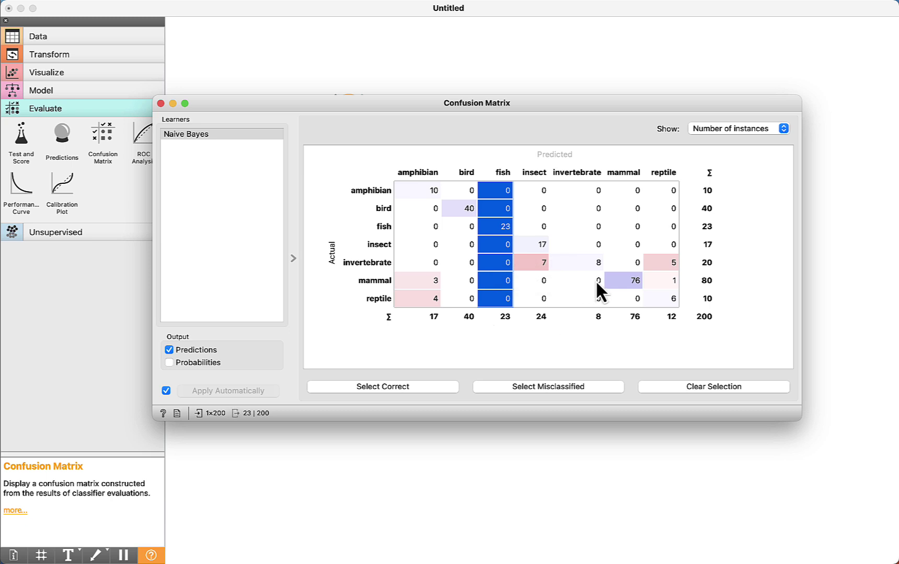
click(617, 335)
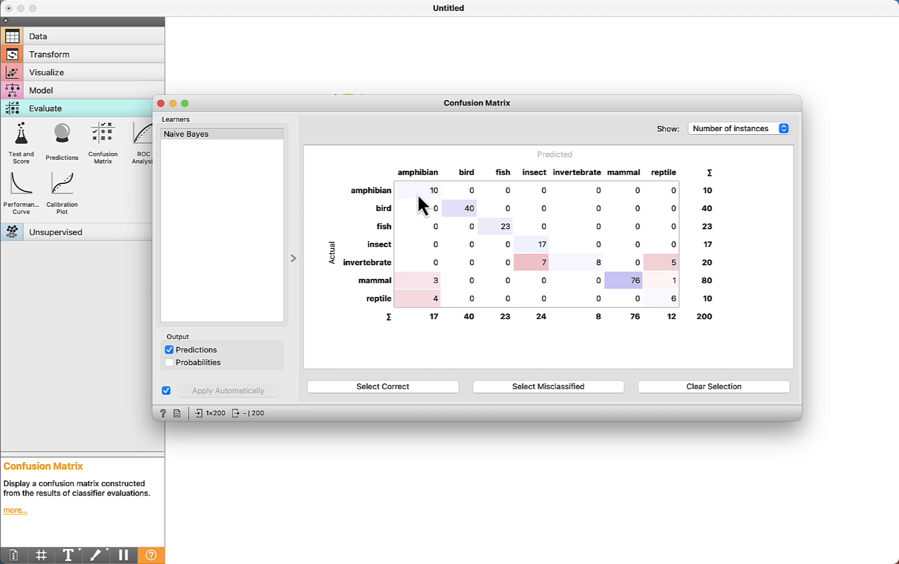
mouse_move(418, 197)
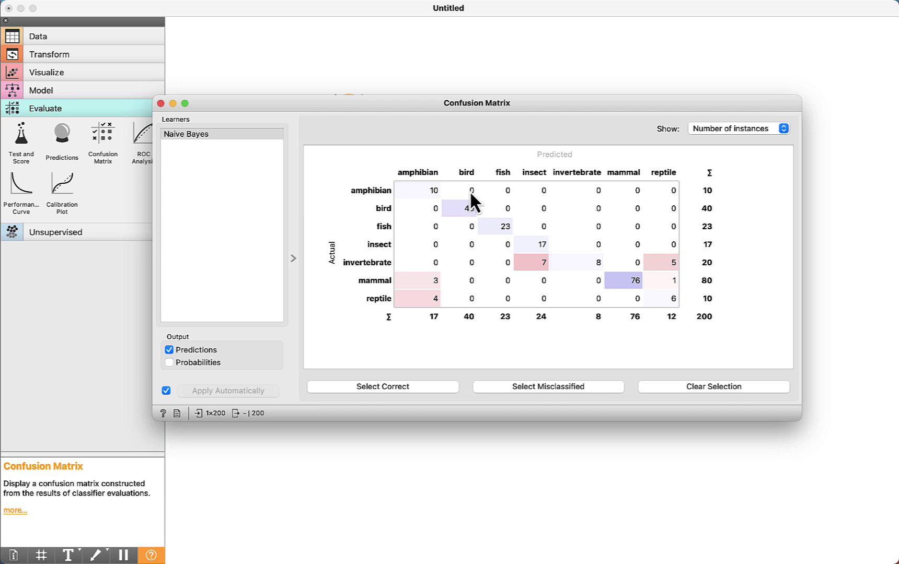
mouse_move(470, 190)
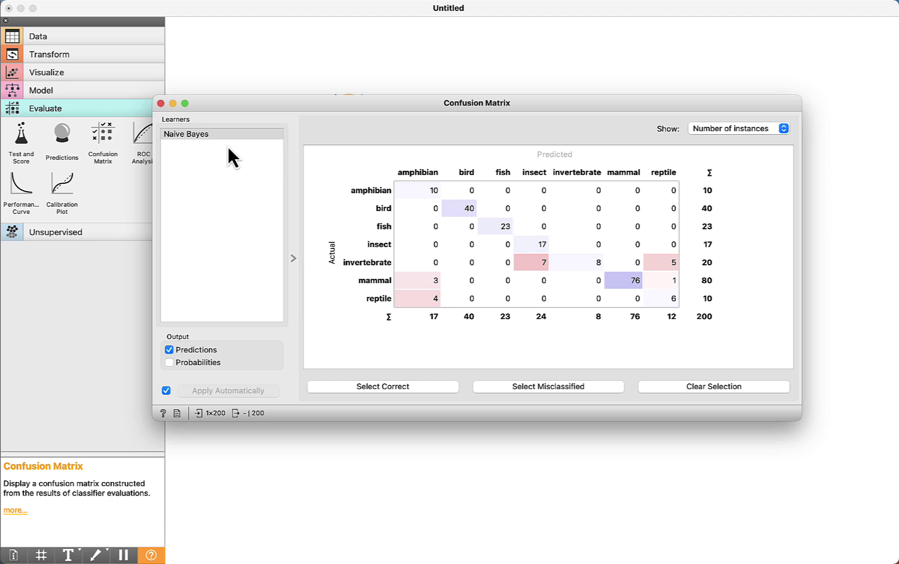
click(160, 103)
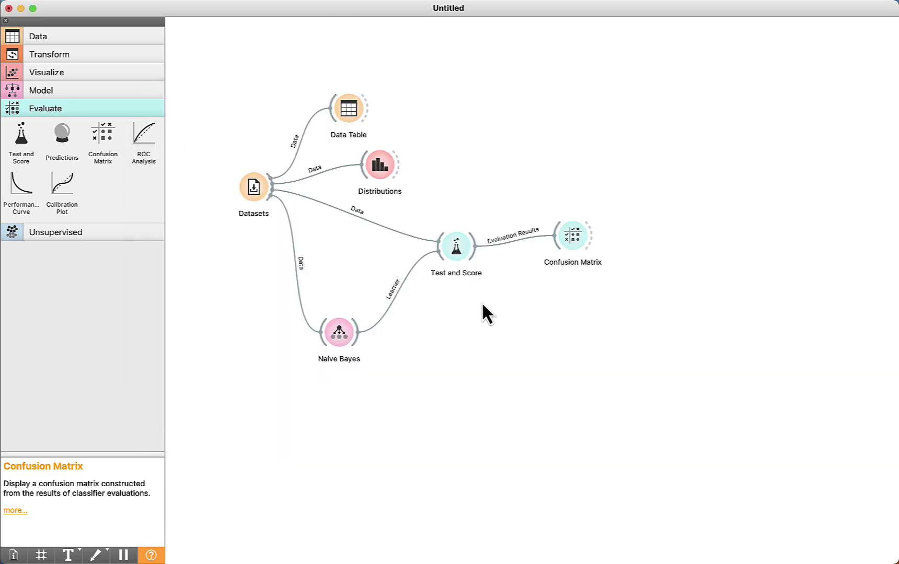
double_click(453, 246)
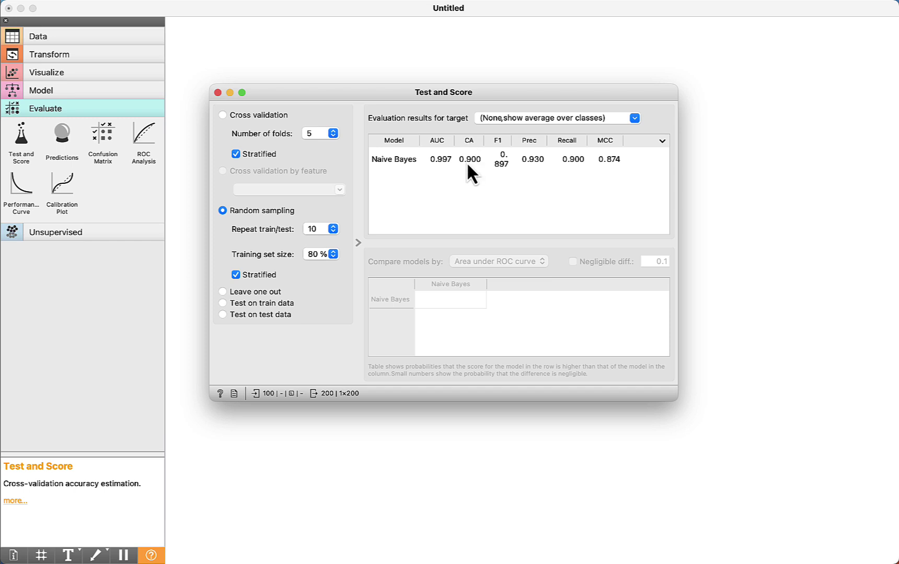
click(218, 93)
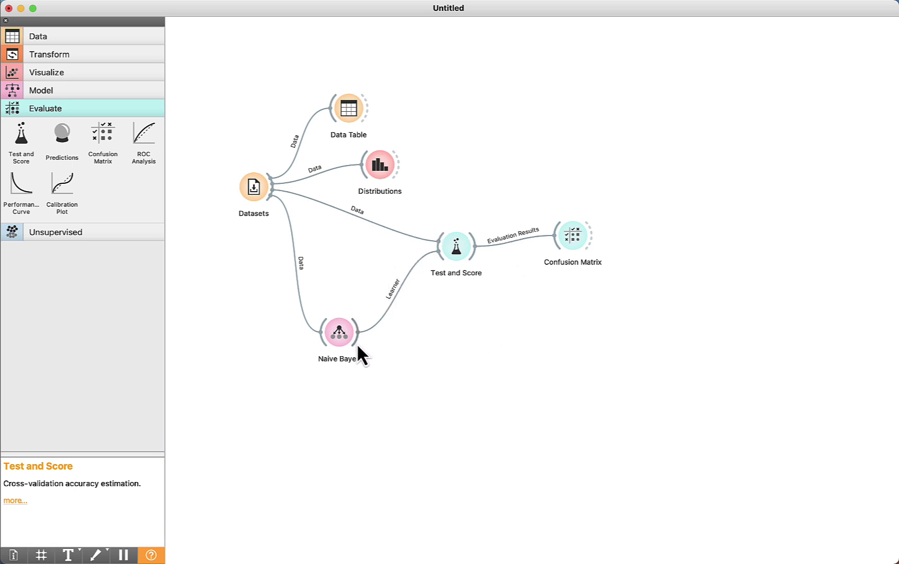
Step: Add a Save Model widget connected to the Naive Bayes model output
drag(400, 359, 412, 361)
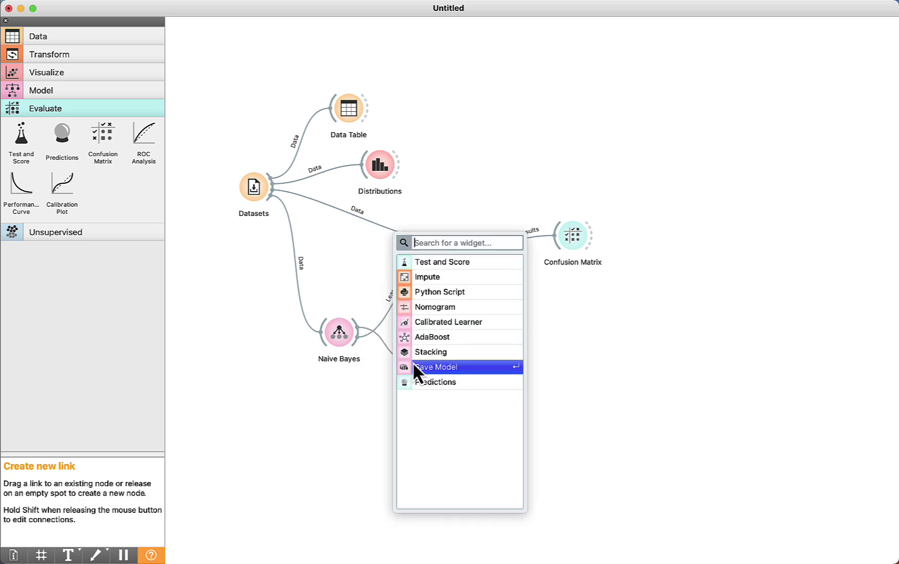
click(368, 370)
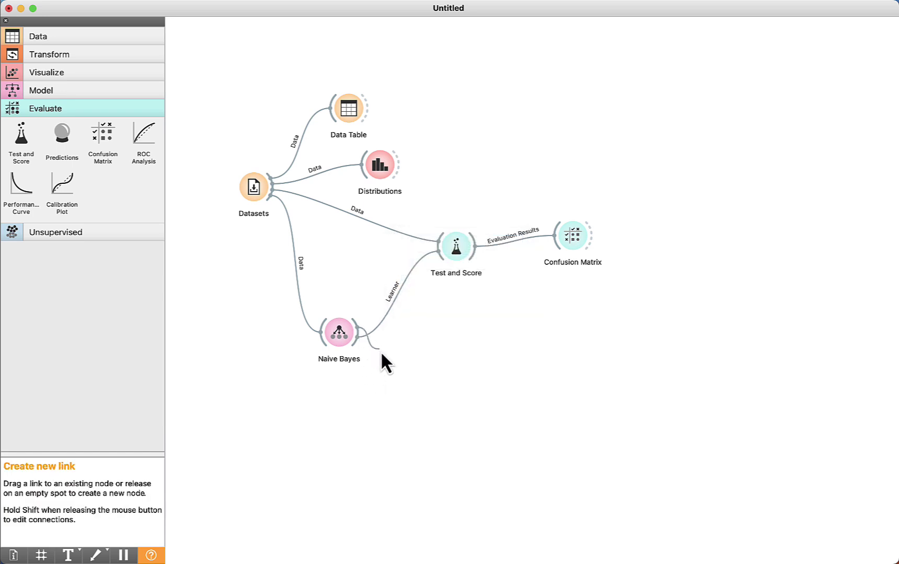
drag(382, 354, 420, 364)
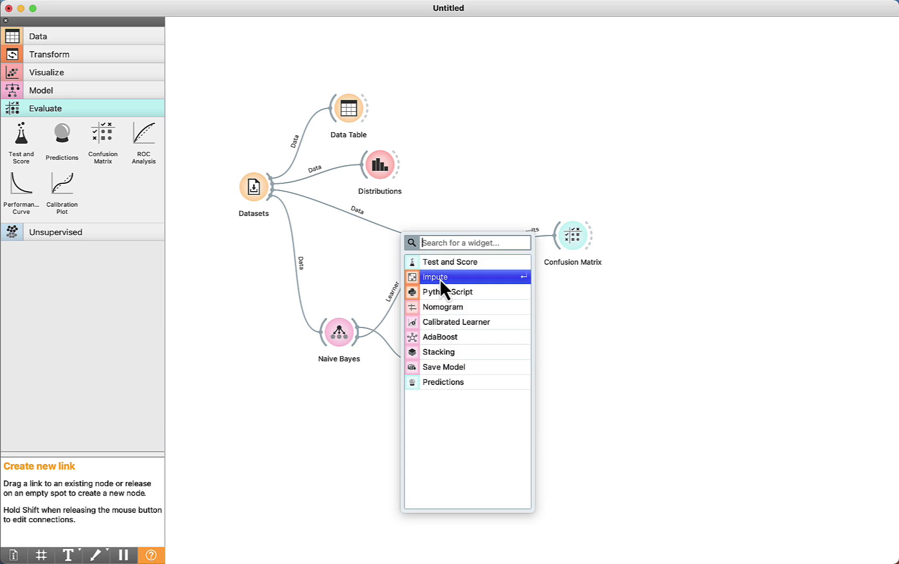
click(445, 367)
Step: Save the trained Naive Bayes model to a file named naive_bayes, and close the Save Model window
double_click(440, 364)
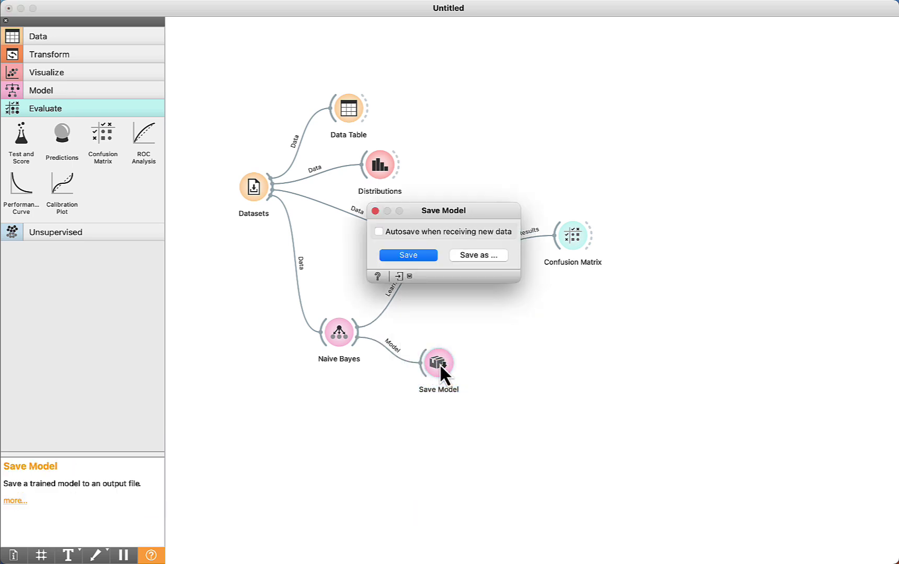
click(411, 257)
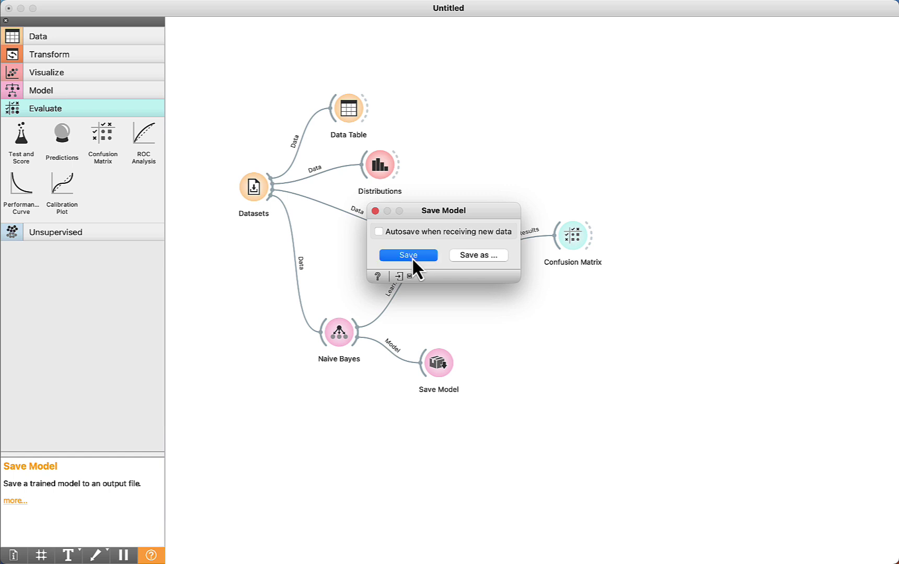
text(naive_bayes)
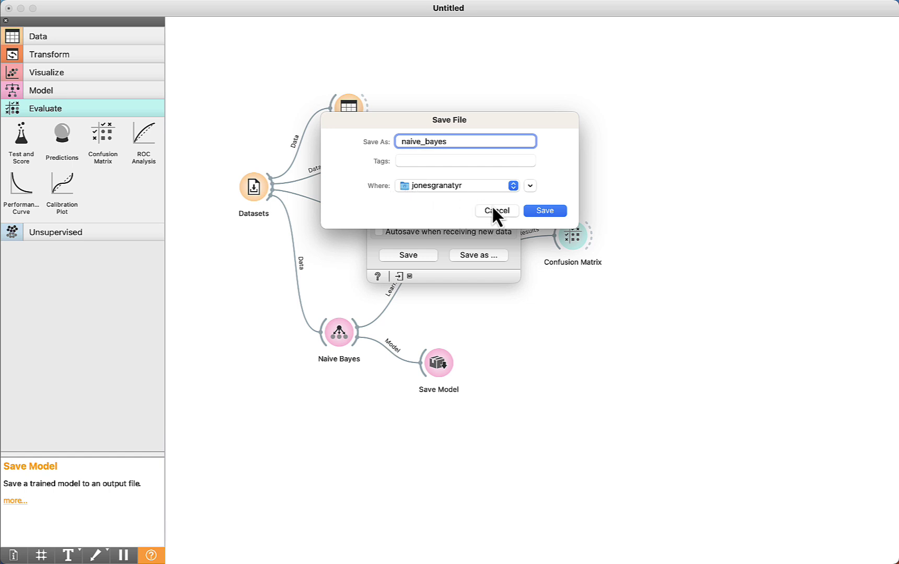
click(541, 210)
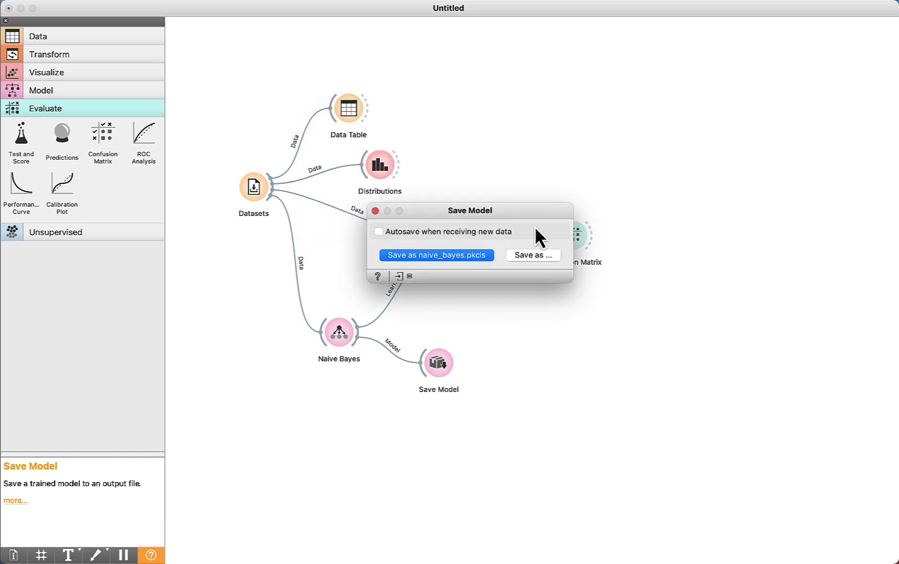
key(super+w)
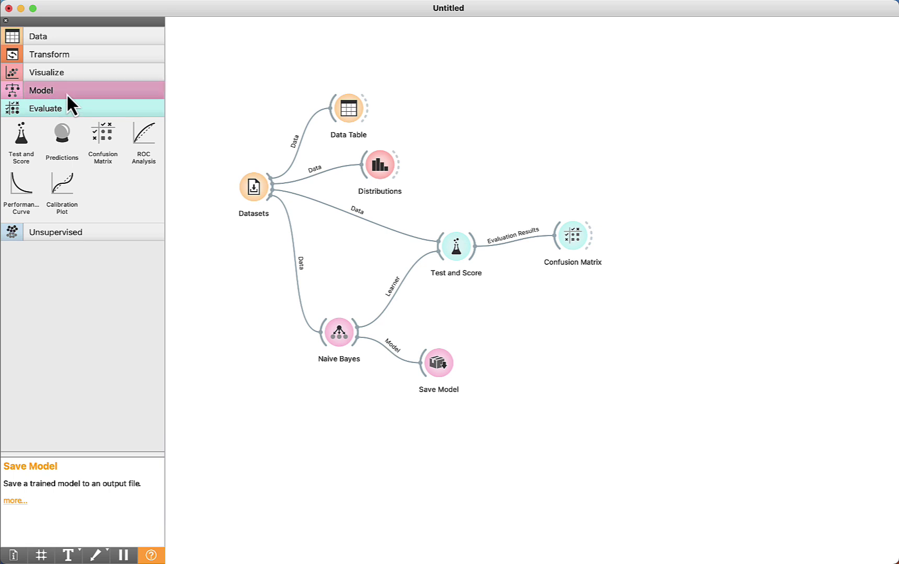
Step: Add a Load Model widget and load naive_bayes.pkcls from the Desktop into it
click(67, 92)
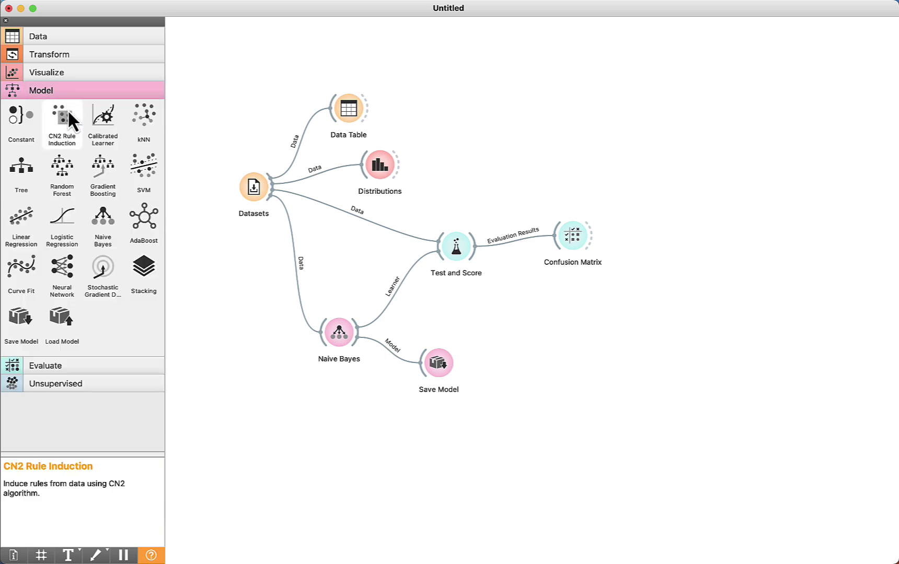
click(63, 321)
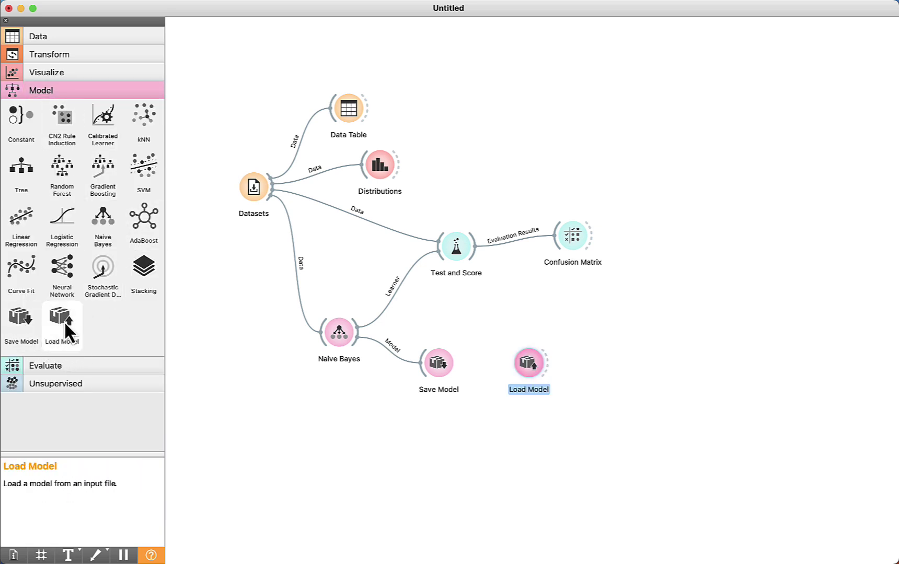
double_click(532, 365)
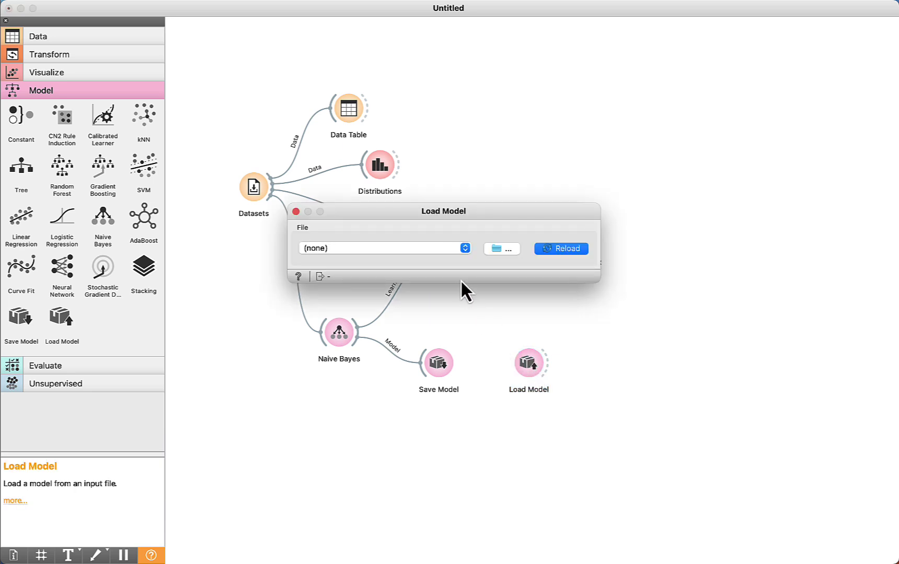
click(502, 249)
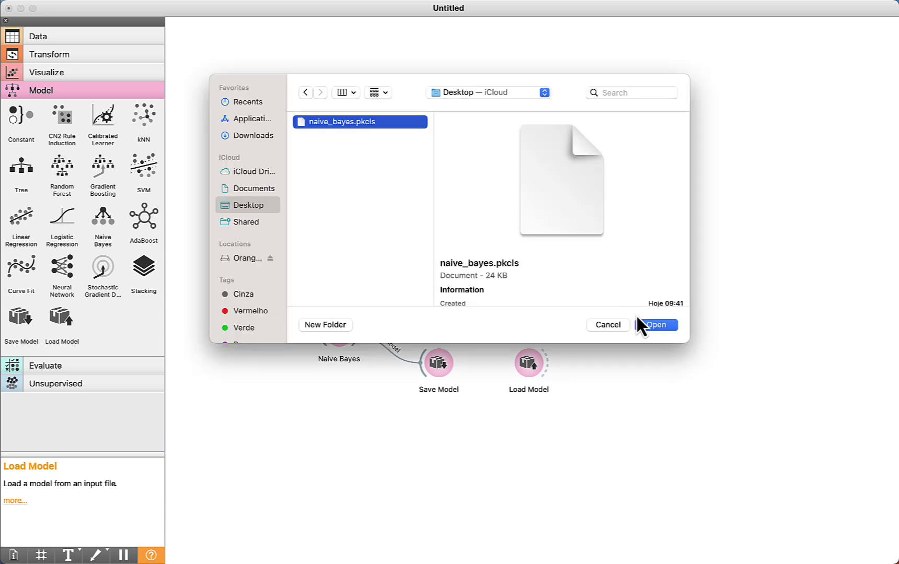
click(650, 325)
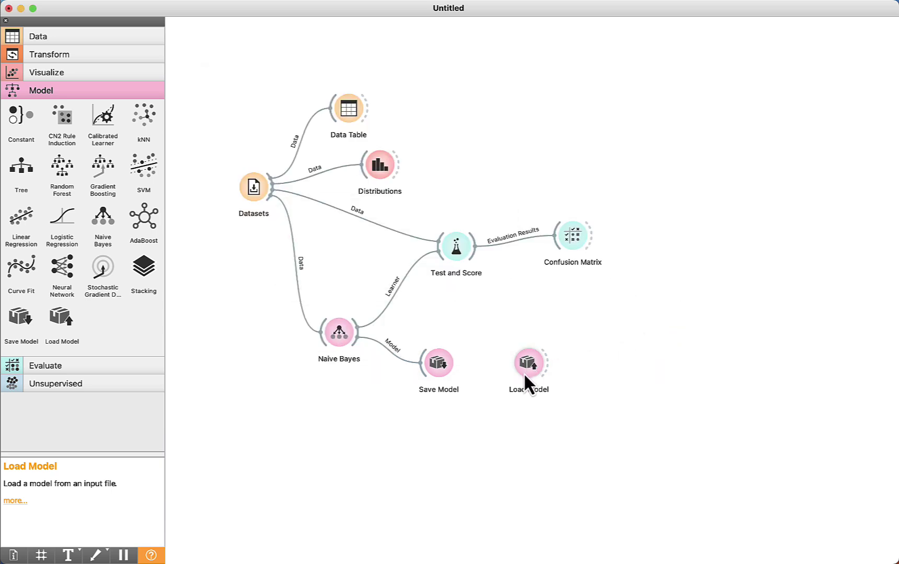
Step: Add a Predictions widget below Datasets, fed by the model from Load Model and the data from Datasets, with Load Model placed beneath it
drag(531, 365, 292, 430)
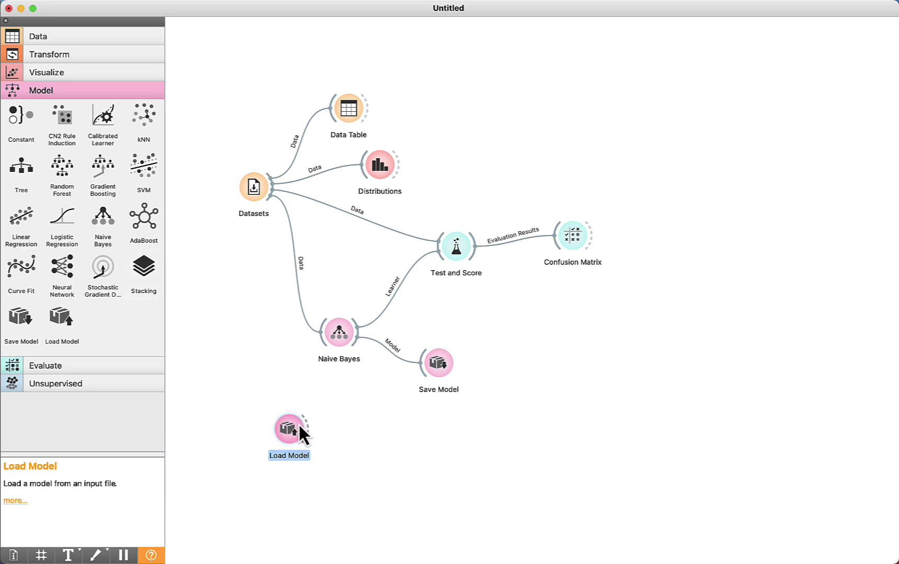
drag(300, 426, 363, 428)
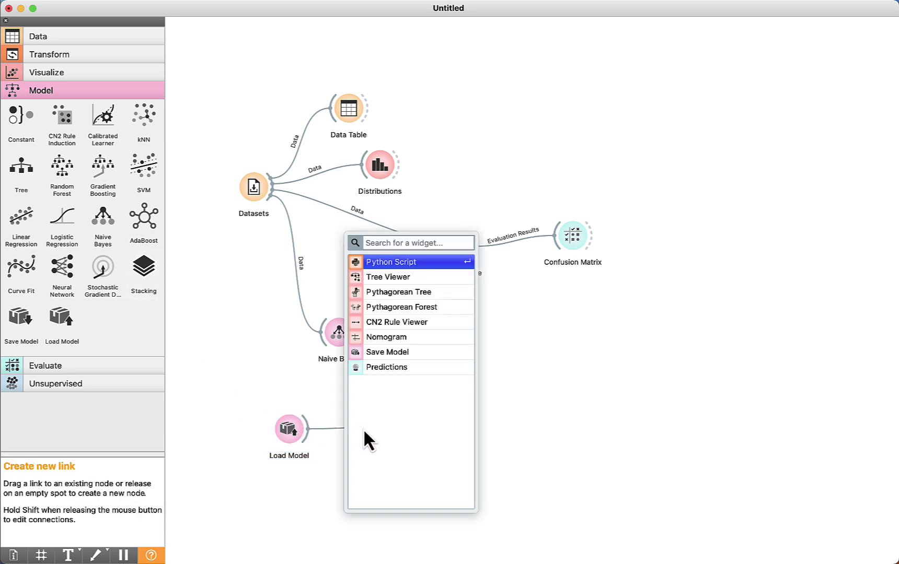
click(391, 369)
click(274, 435)
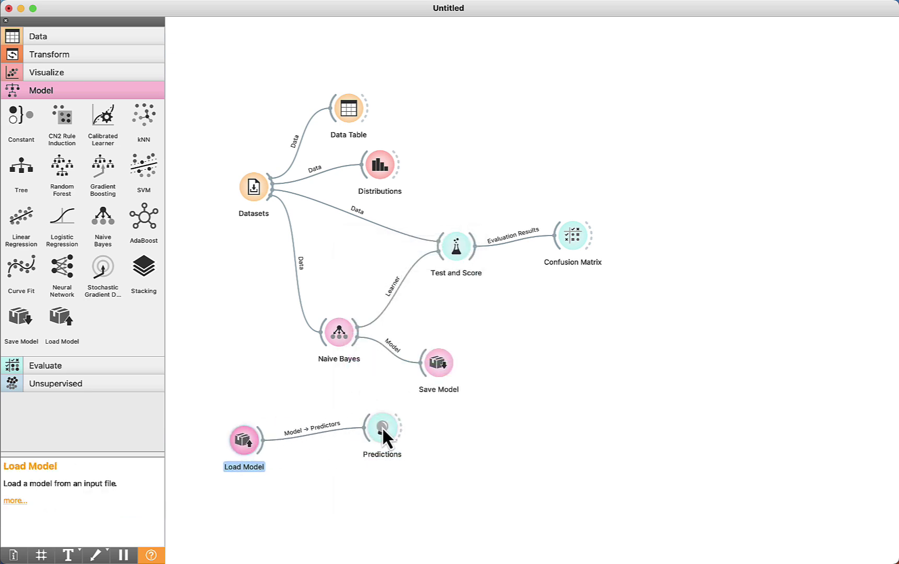
drag(387, 438, 252, 339)
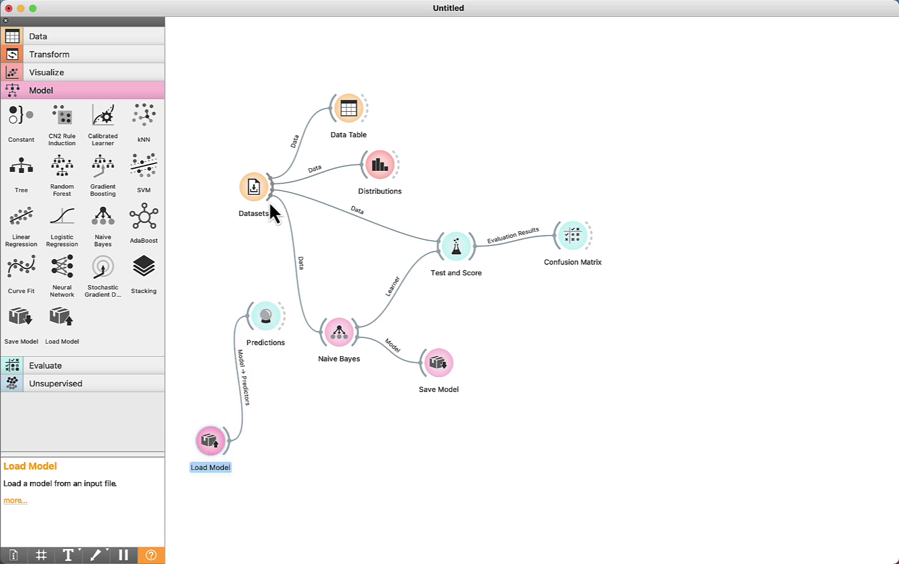
drag(269, 202, 243, 305)
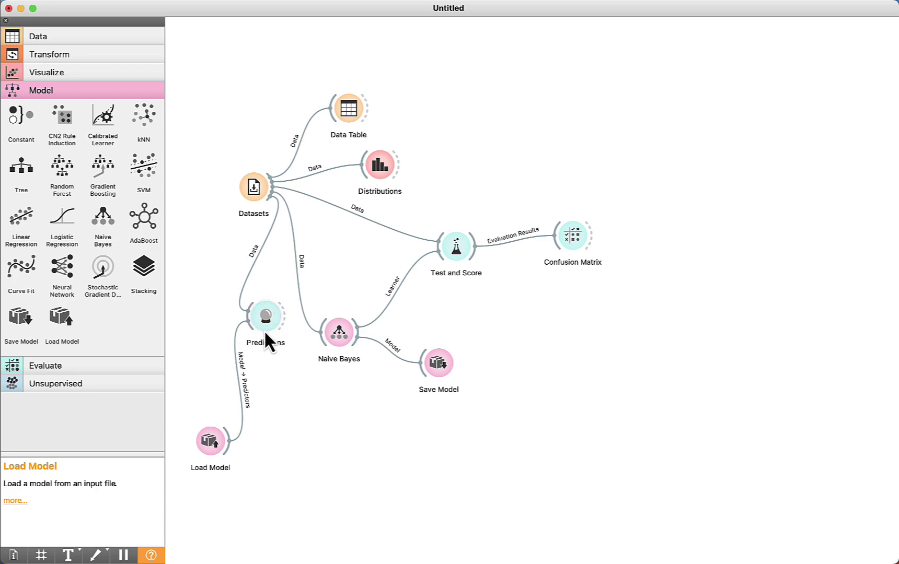
Step: Open Predictions in an enlarged window and compare predicted and actual types for aardvark, antelope, bass, bear and catfish
double_click(266, 315)
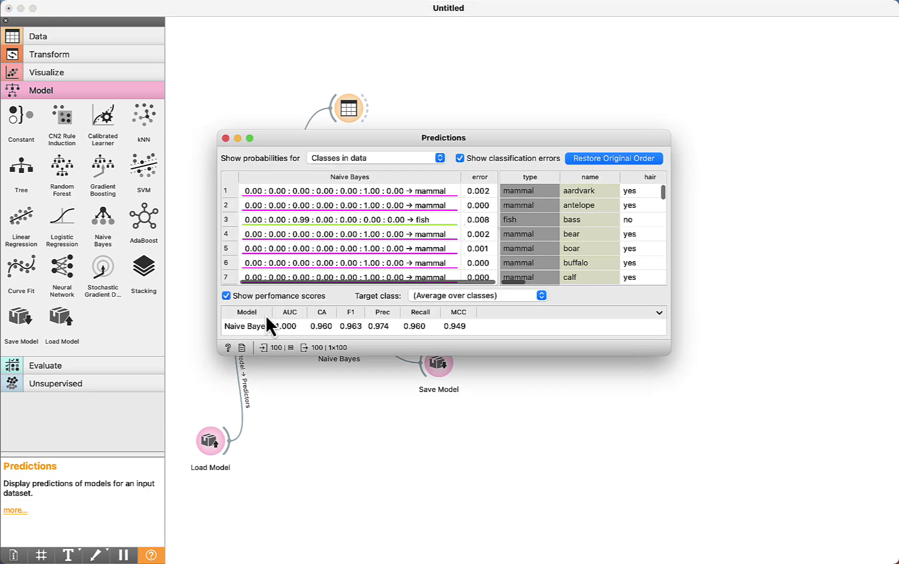
drag(430, 146, 447, 129)
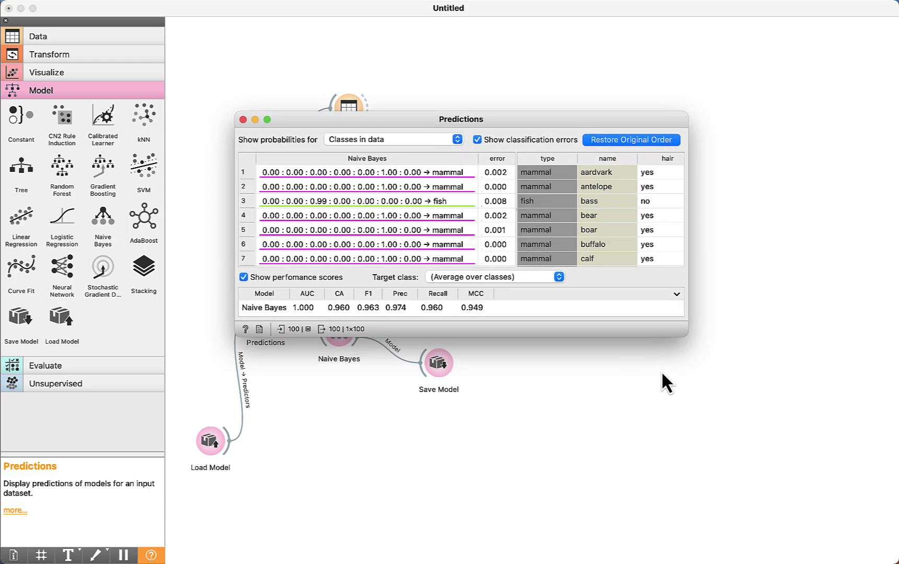
drag(685, 336, 838, 477)
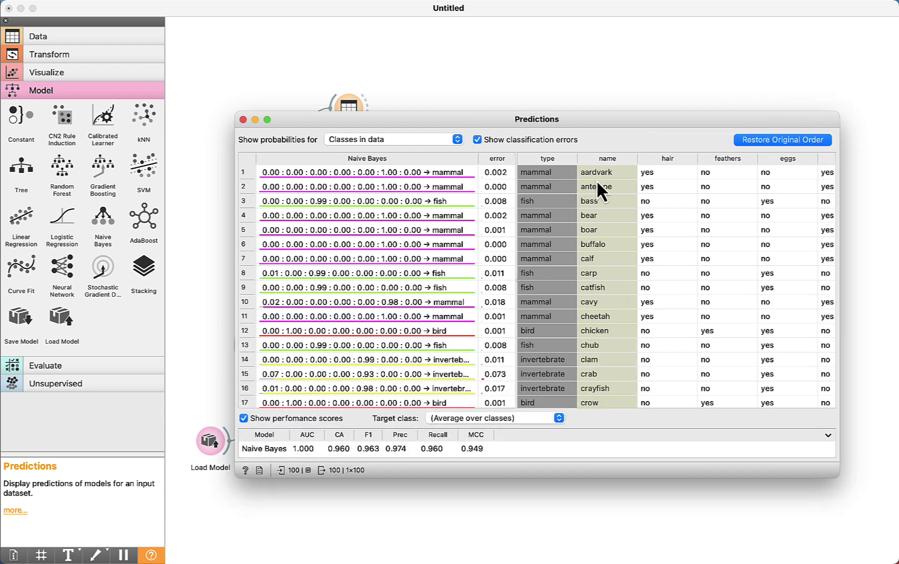
click(674, 177)
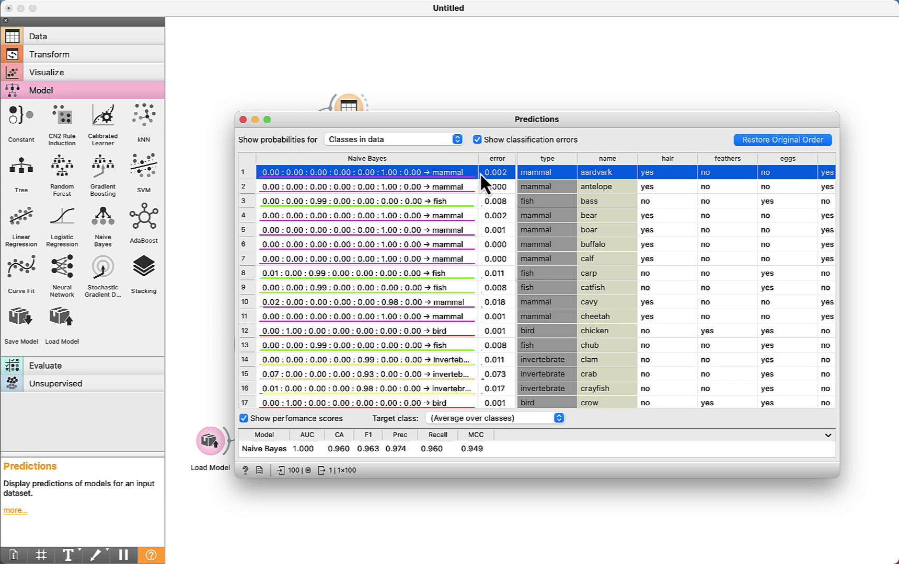
click(539, 187)
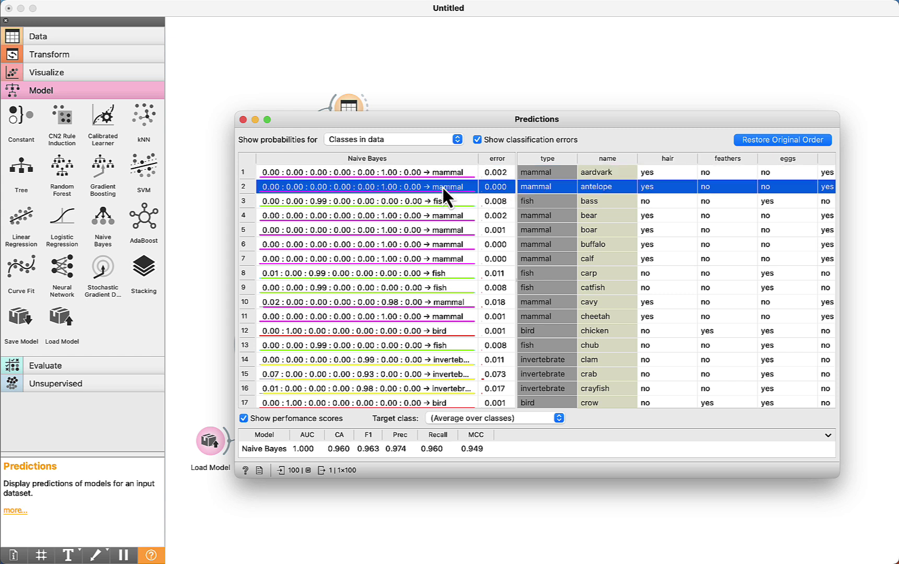
click(524, 201)
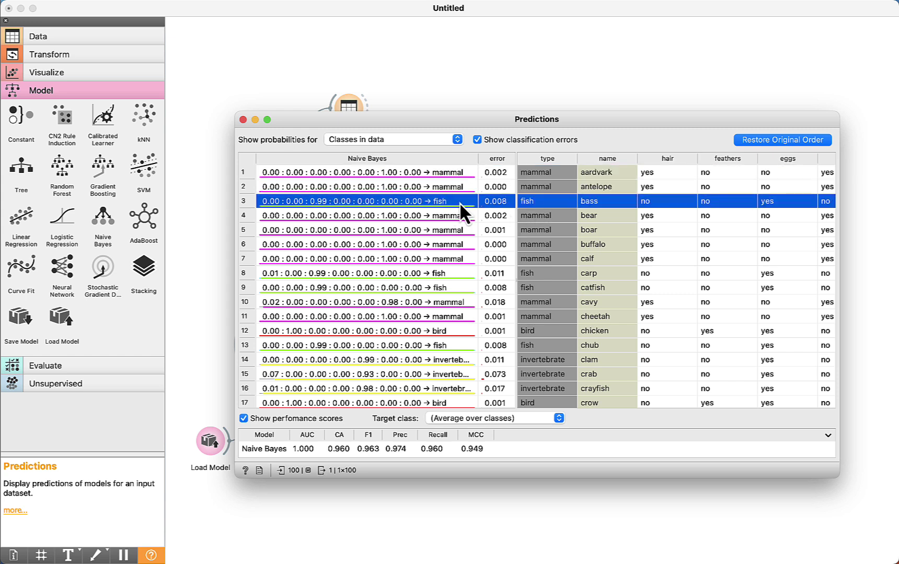
click(539, 215)
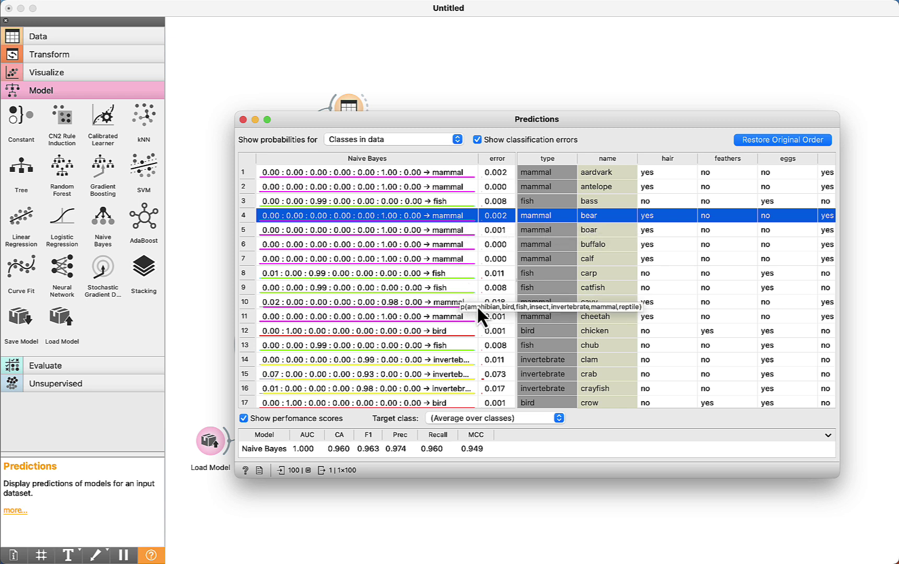
click(539, 290)
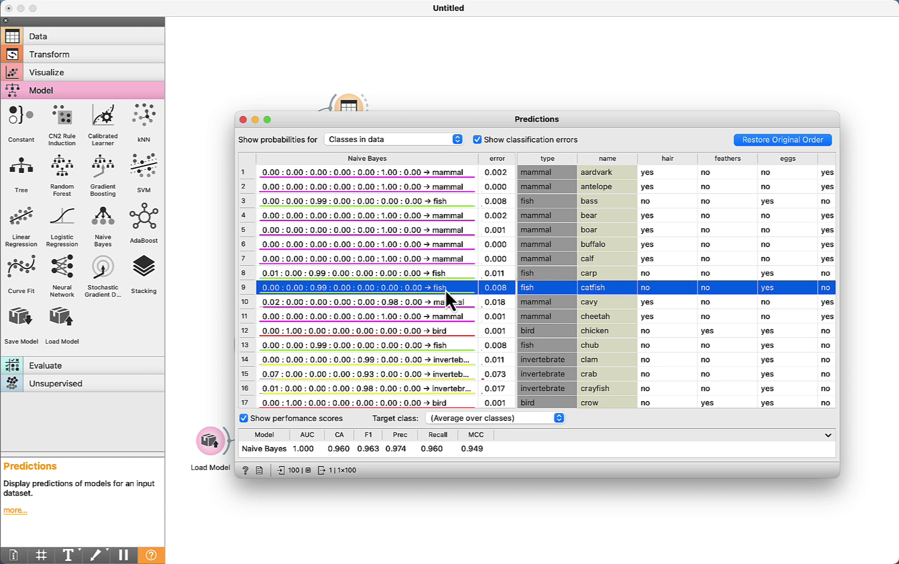
Step: Examine the class probabilities and errors for dolphin, porpoise and platypus, and close the Predictions window
scroll(447, 288, down, 5)
click(531, 337)
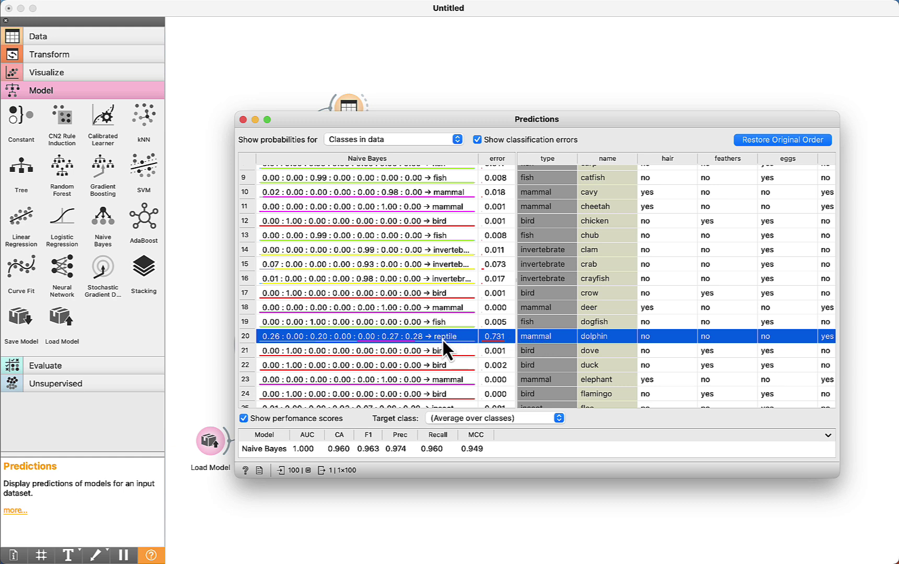
scroll(496, 348, down, 15)
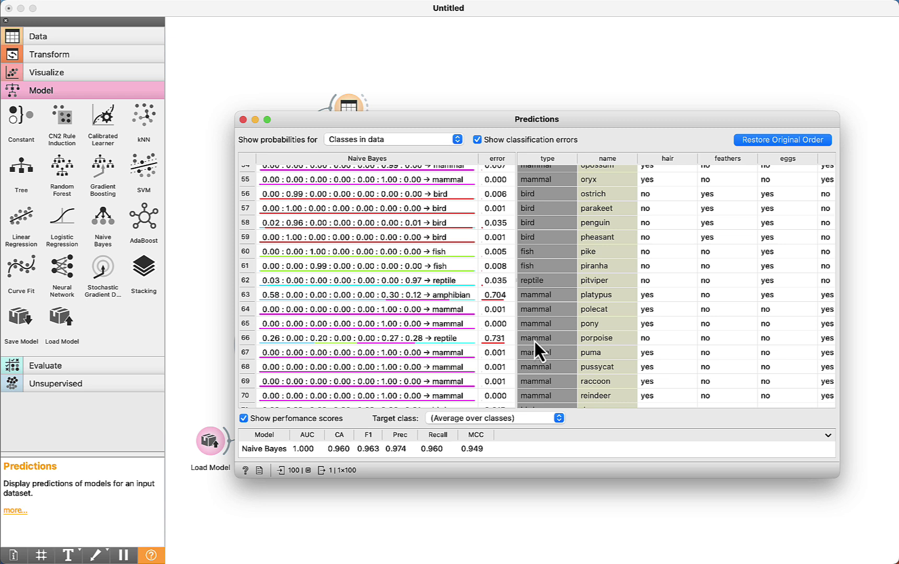
click(535, 342)
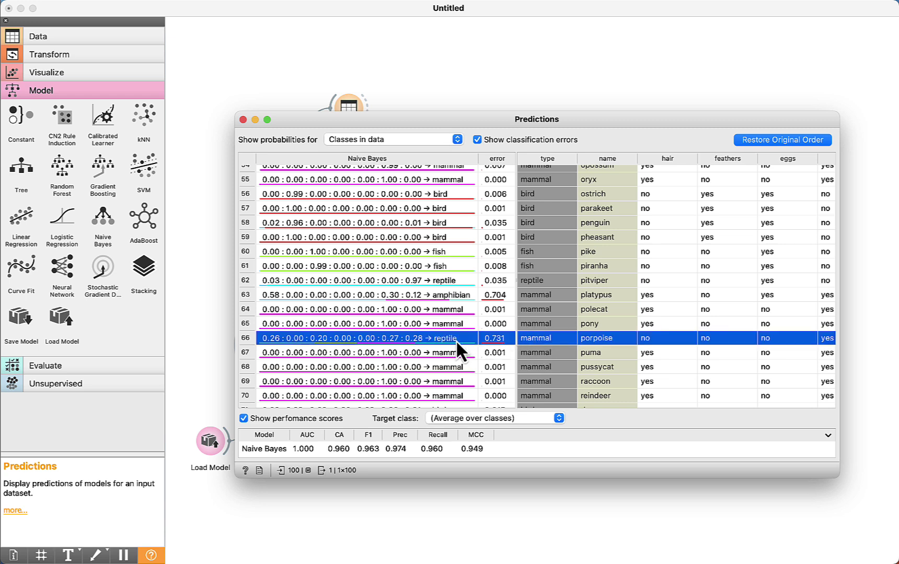
click(539, 299)
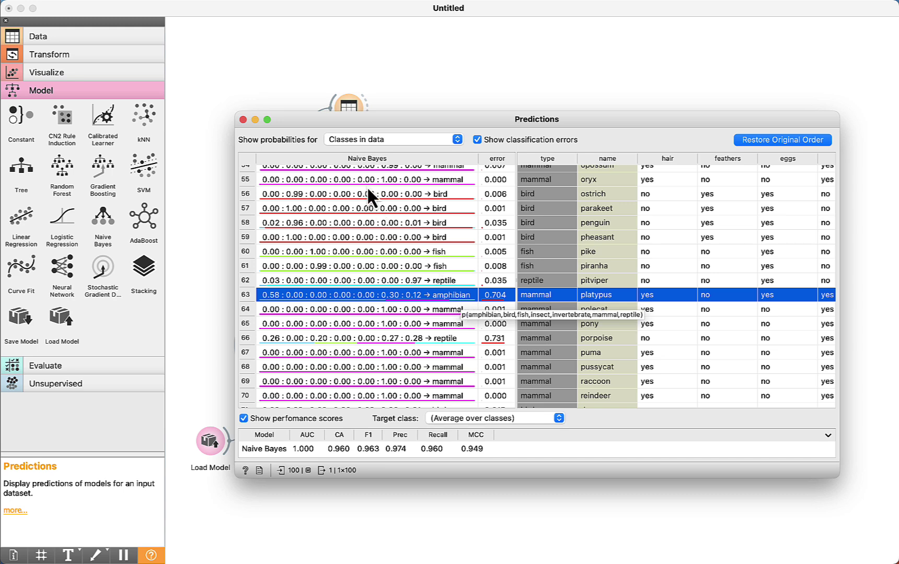
click(243, 120)
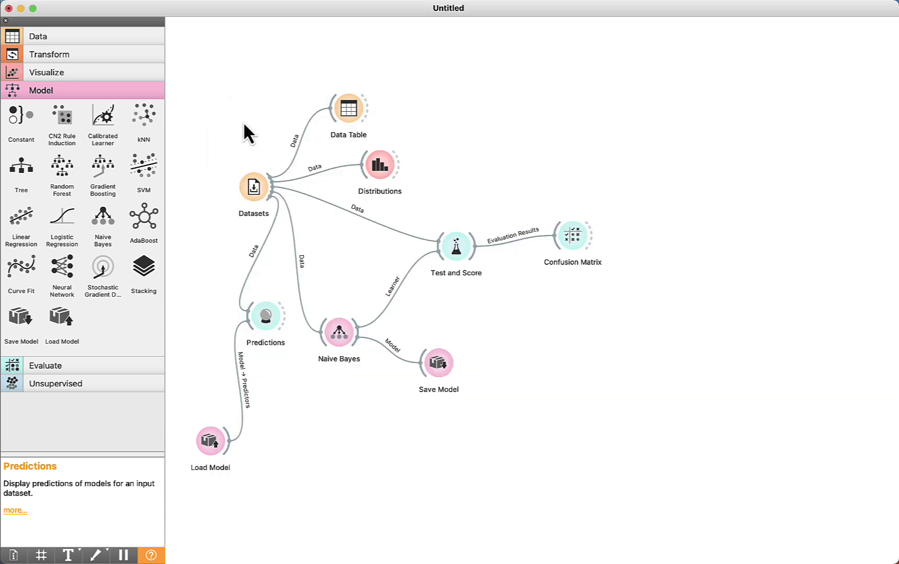
Step: Open Test and Score and check the Naive Bayes classification accuracy against the score from Predictions
double_click(456, 247)
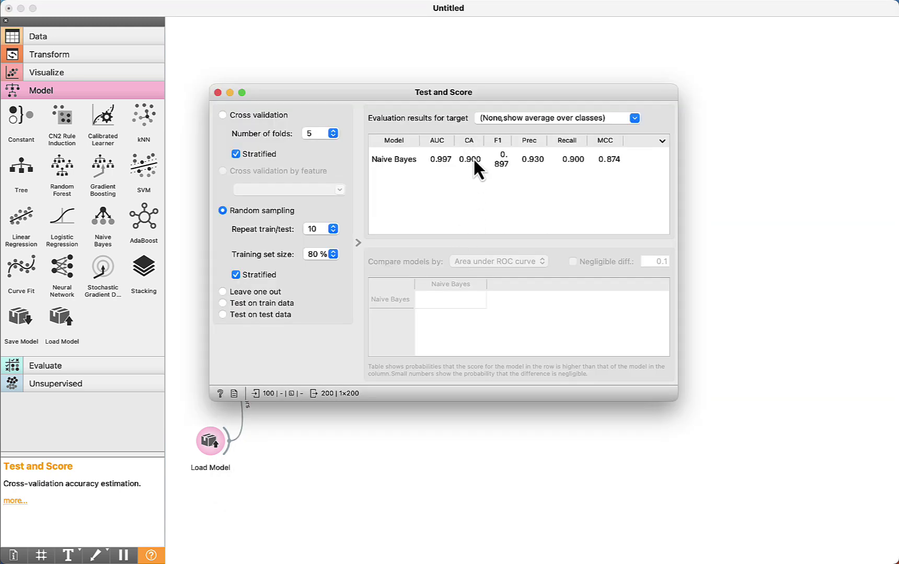